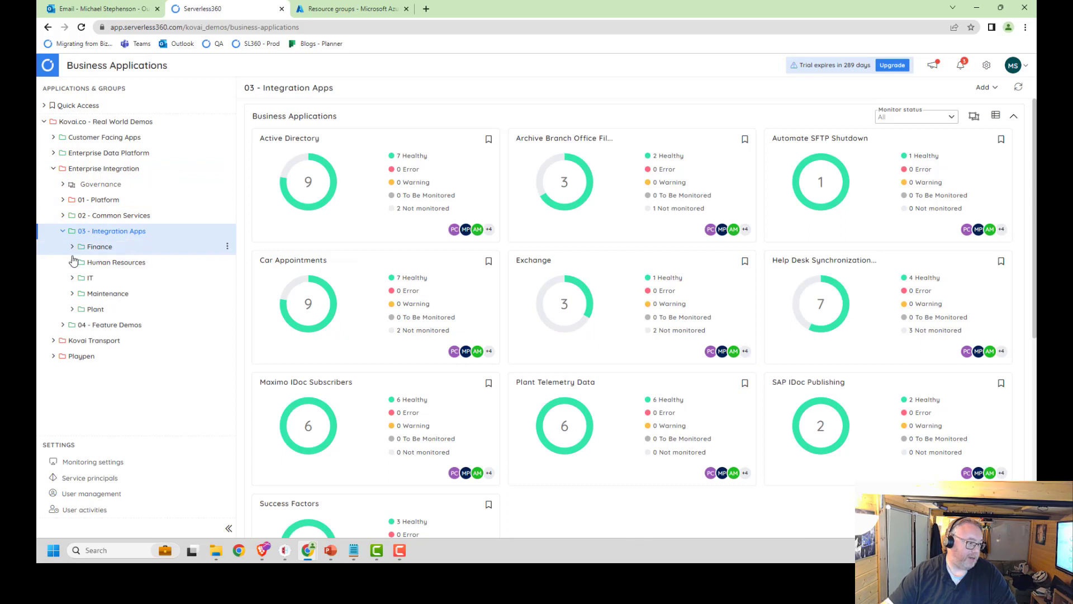
Step: Expand Human Resources and Onboarding, and list the resources of the Active Directory business application
click(83, 262)
click(82, 281)
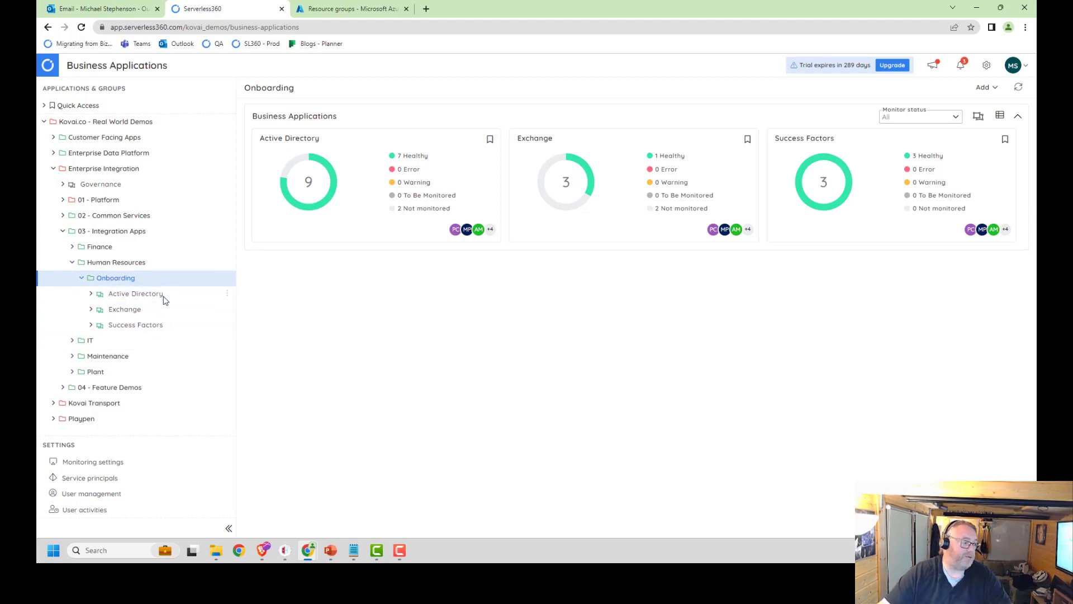
click(92, 297)
click(96, 310)
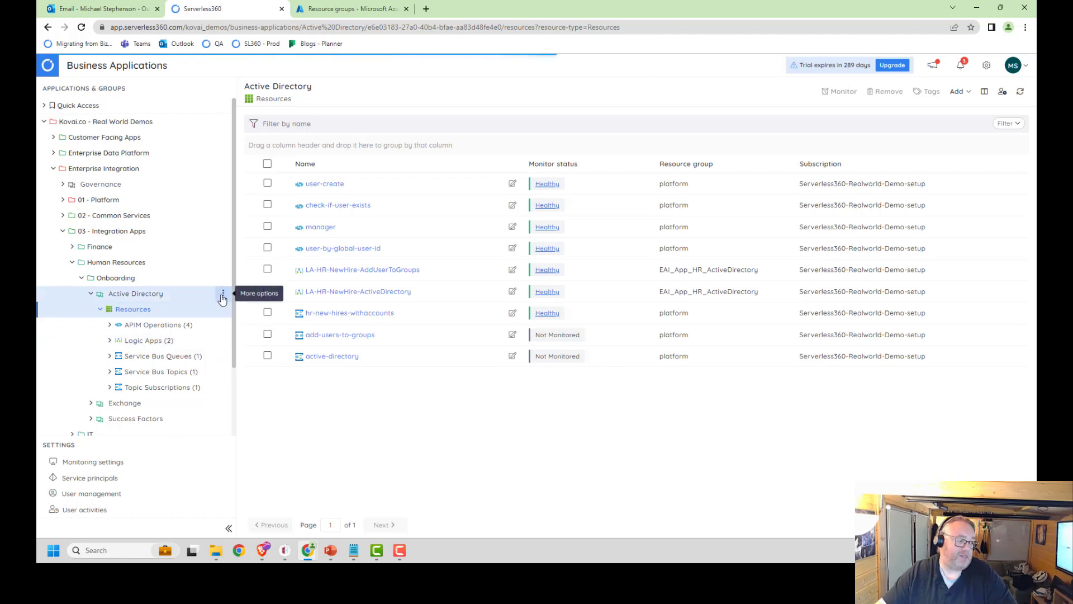
Step: Preview the Start/Enable and Stop/Disable management operations for the Active Directory application's resources, and close without applying either
click(223, 295)
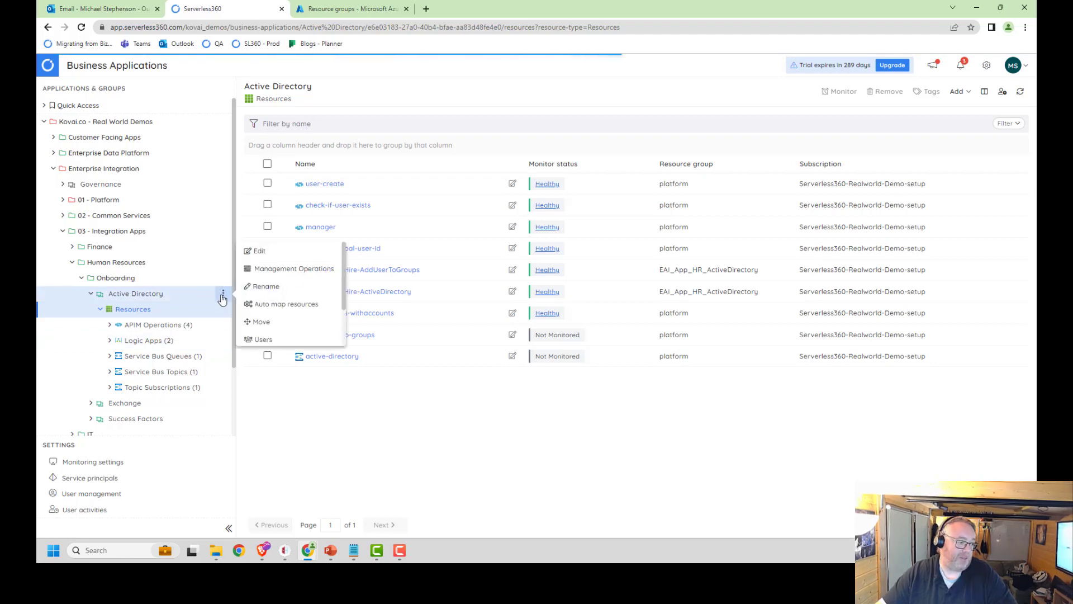
click(294, 269)
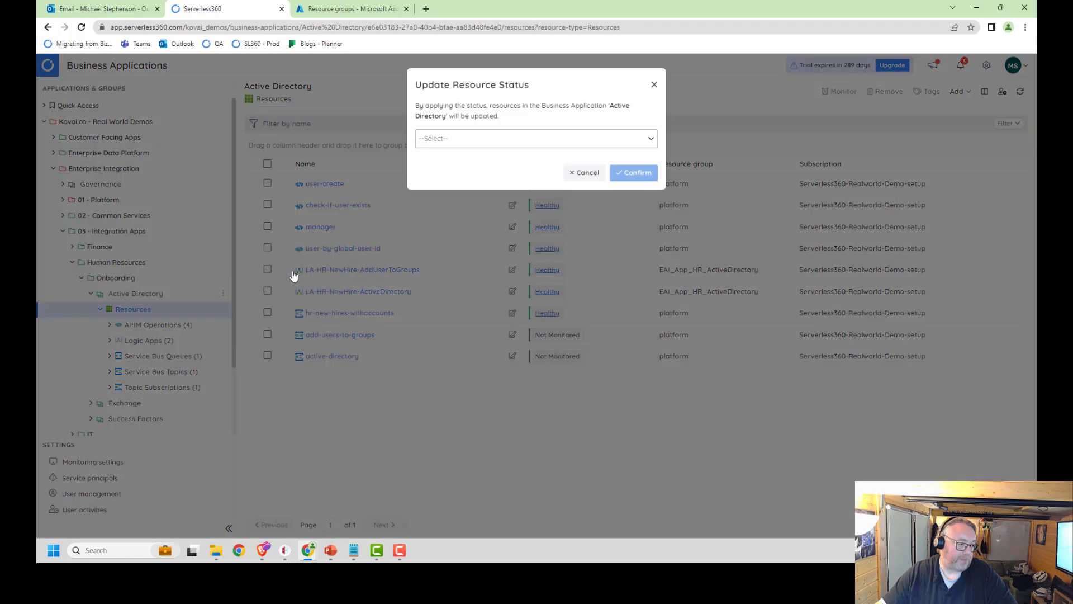
click(513, 142)
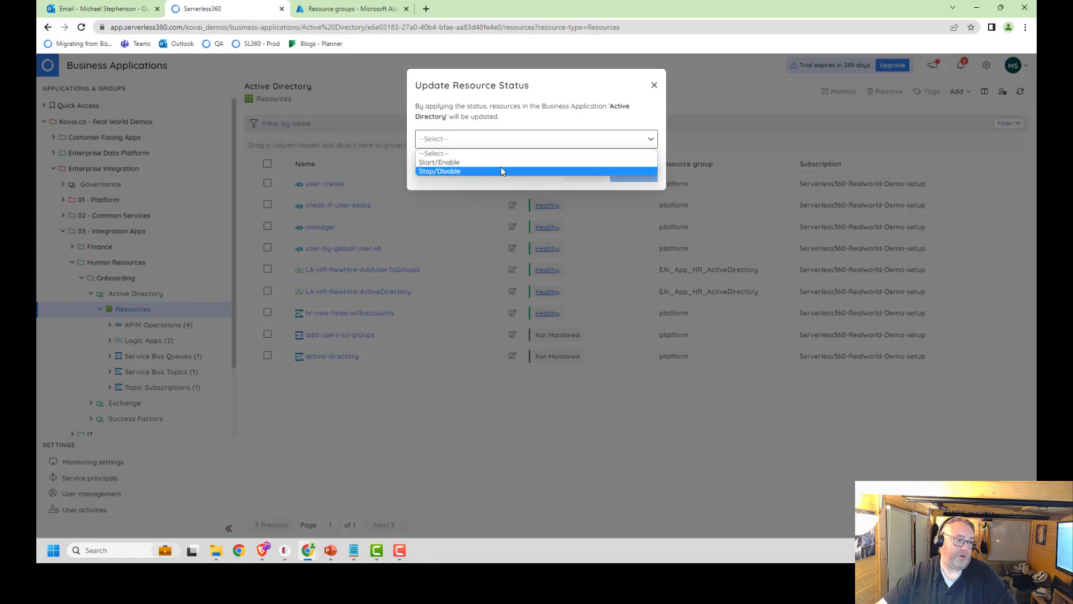
click(505, 164)
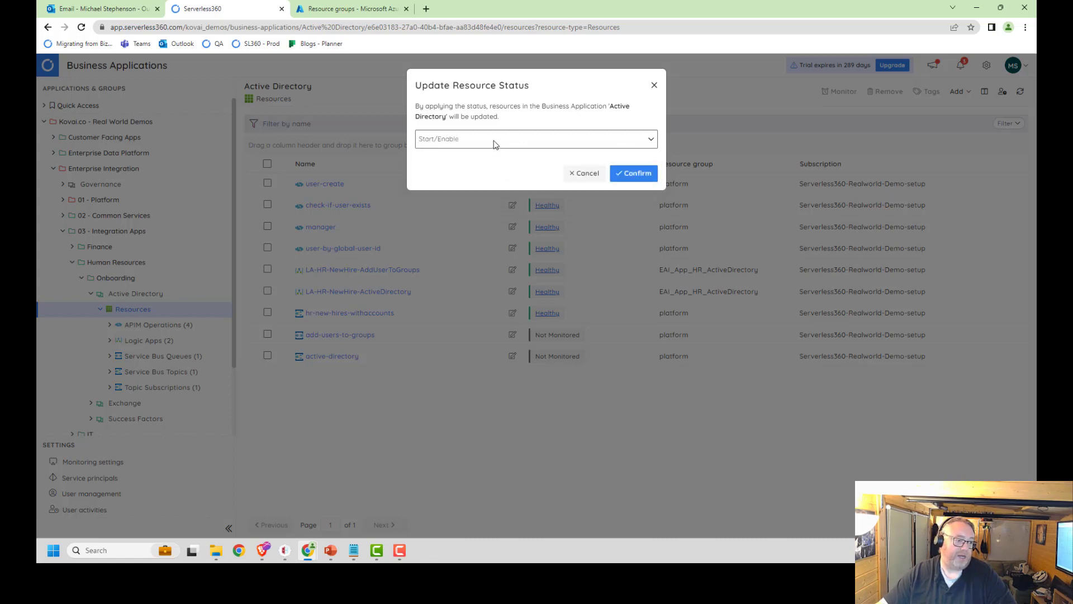
click(494, 141)
click(483, 172)
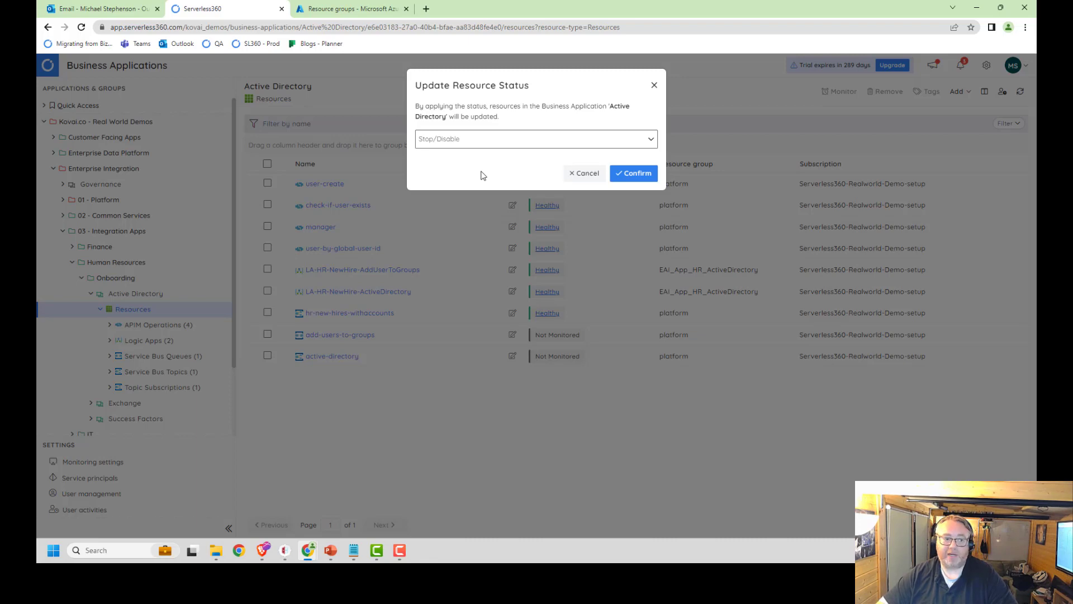
click(654, 85)
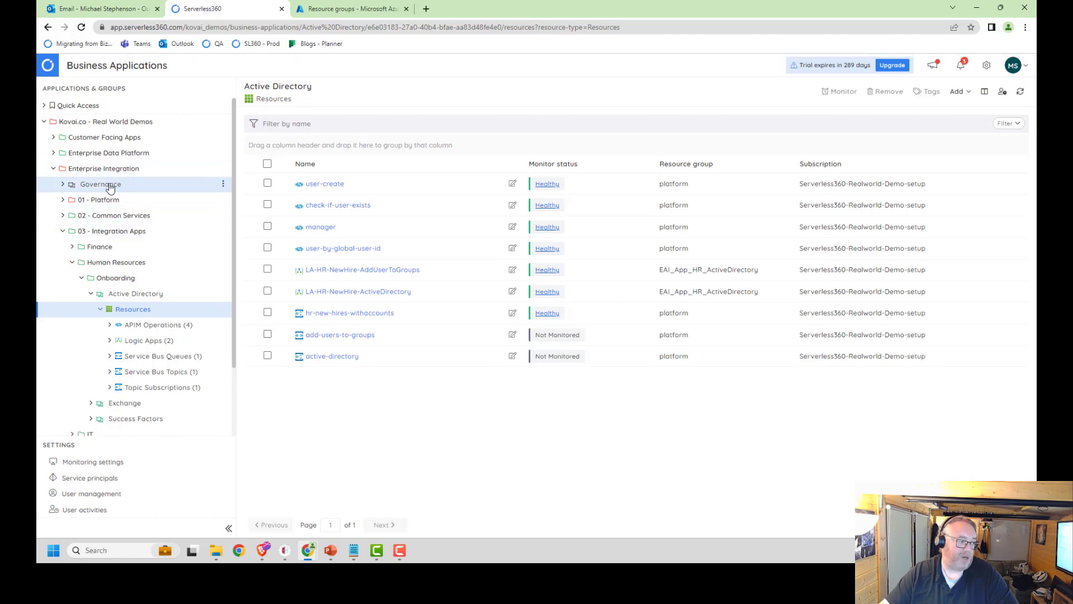
Step: Show the applications in the 01 - Platform group and the Active Directory application's overview
click(68, 202)
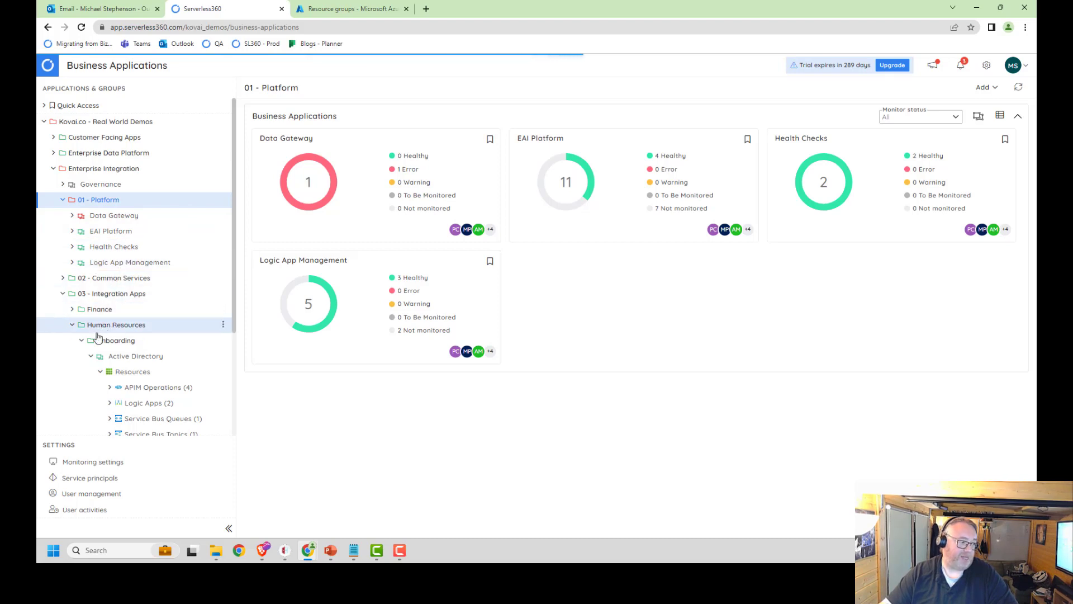
click(88, 358)
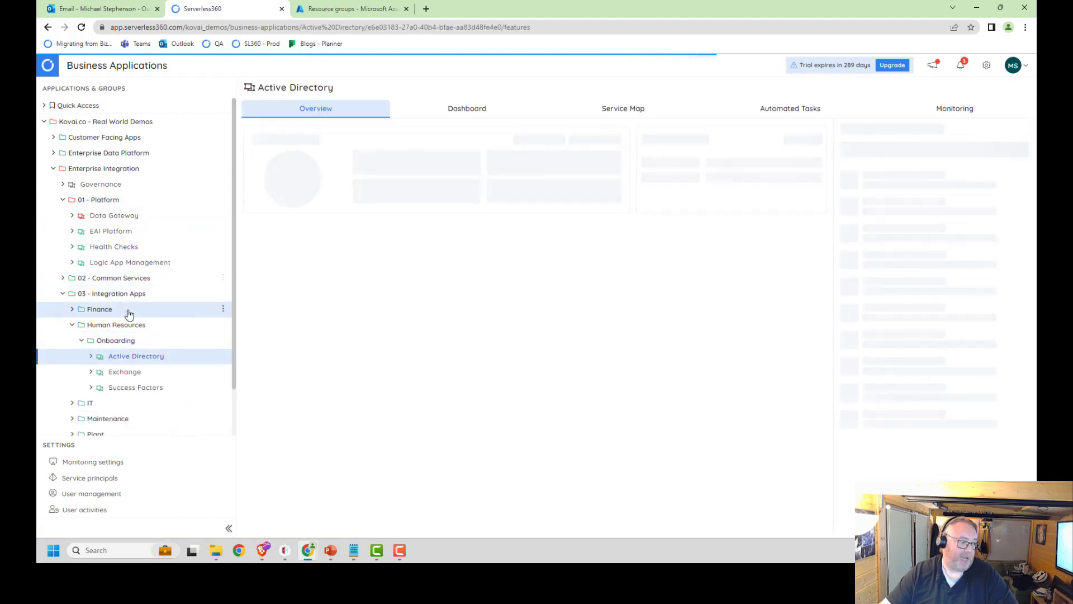
scroll(95, 357, down, 1)
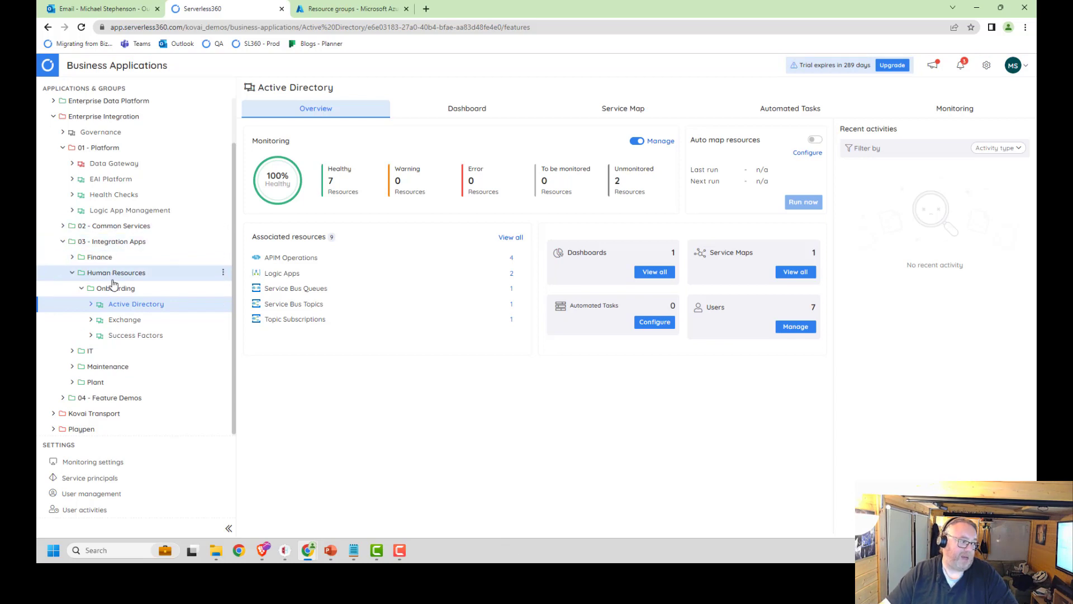
scroll(108, 268, up, 1)
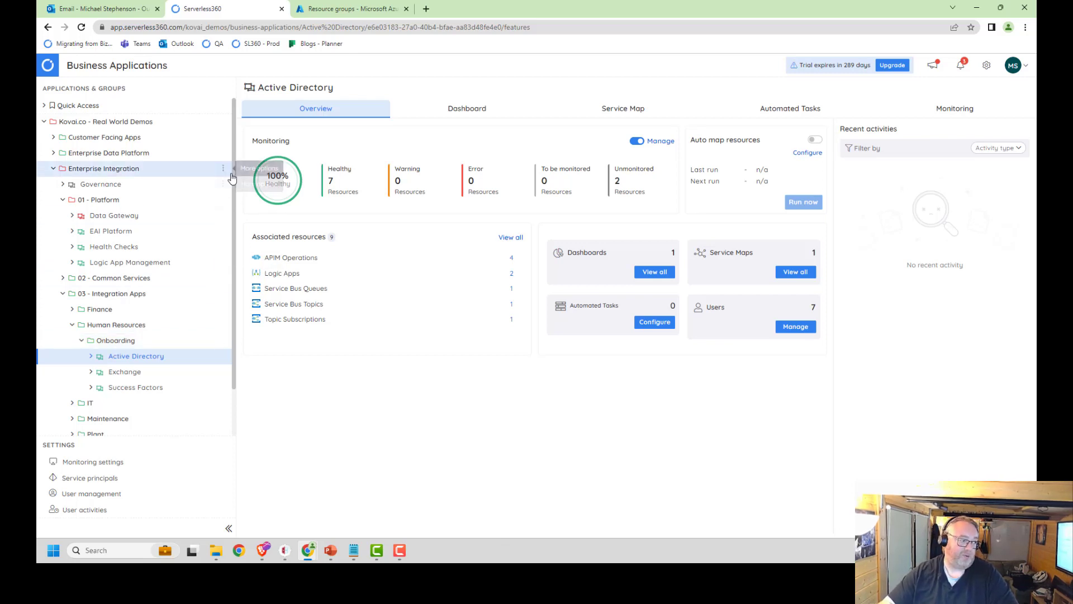
Step: Examine the summary alert settings of the Enterprise Integration group and close them without changes
click(225, 169)
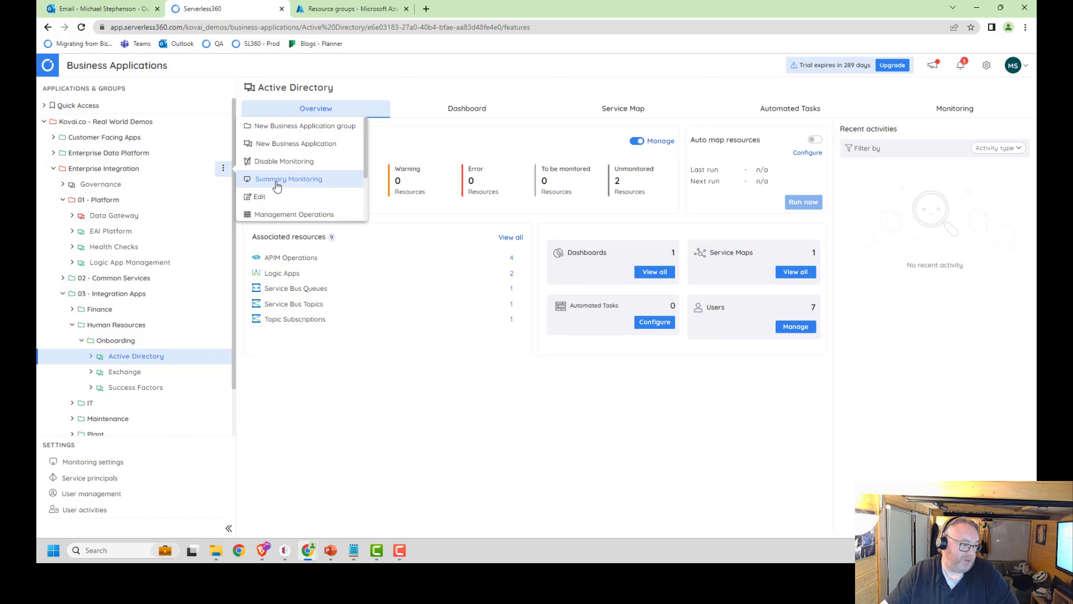
click(277, 183)
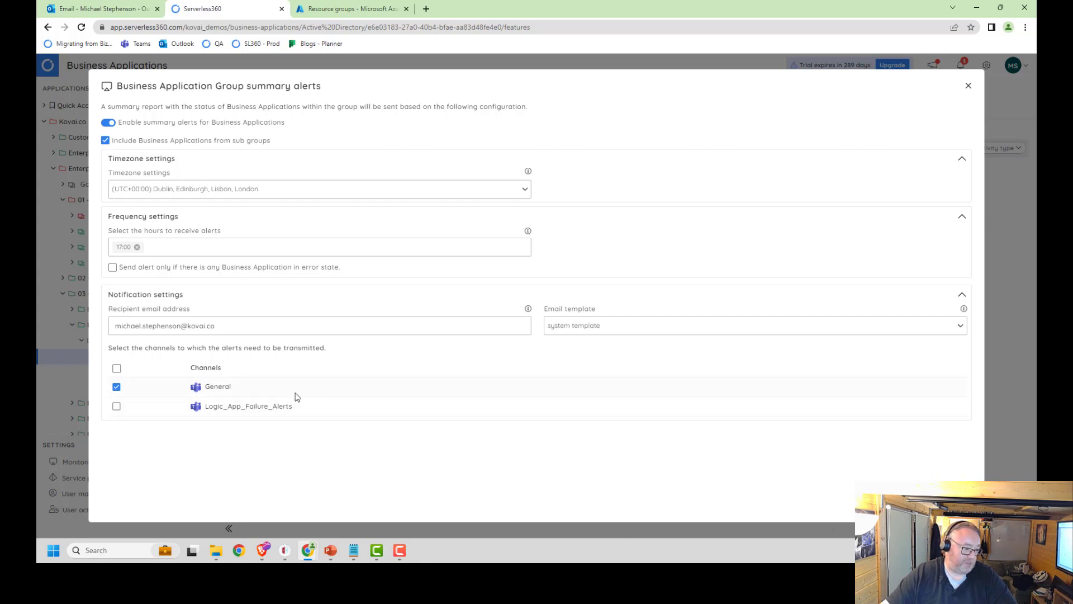
click(969, 85)
Step: Switch to Outlook, examine the Summary Report of Business Applications email, and open Data Gateway from its list of applications in error state
click(101, 8)
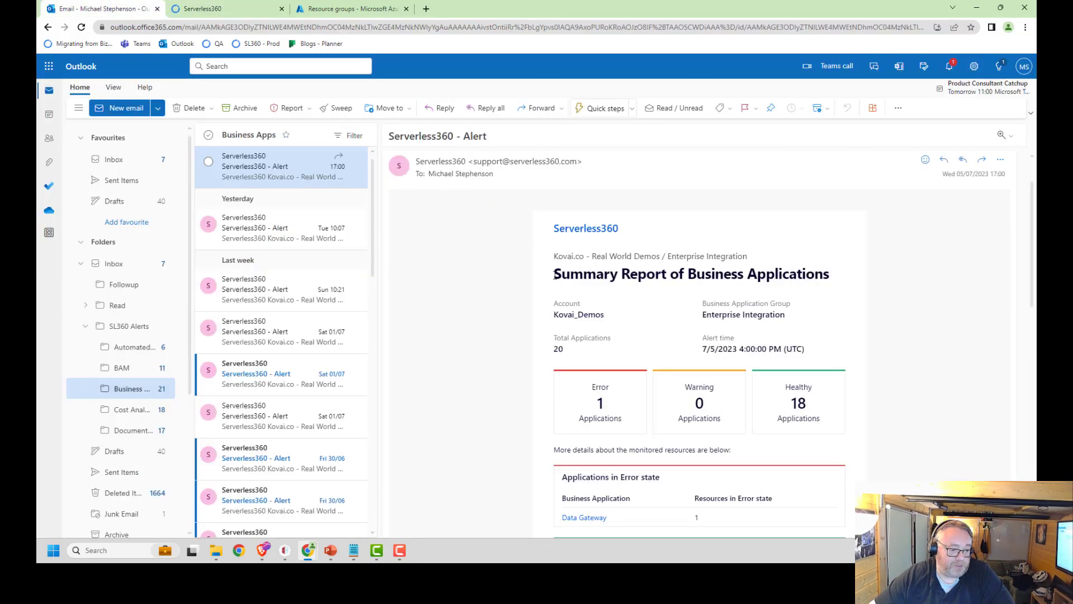
drag(554, 278, 831, 278)
click(827, 278)
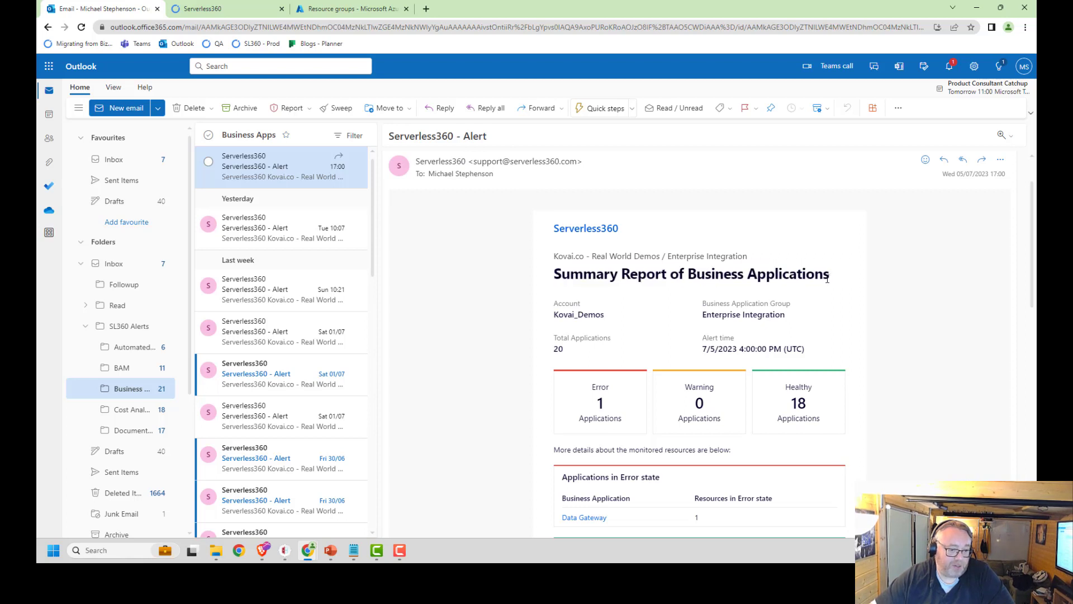
drag(554, 225, 822, 300)
click(822, 300)
scroll(721, 322, down, 1)
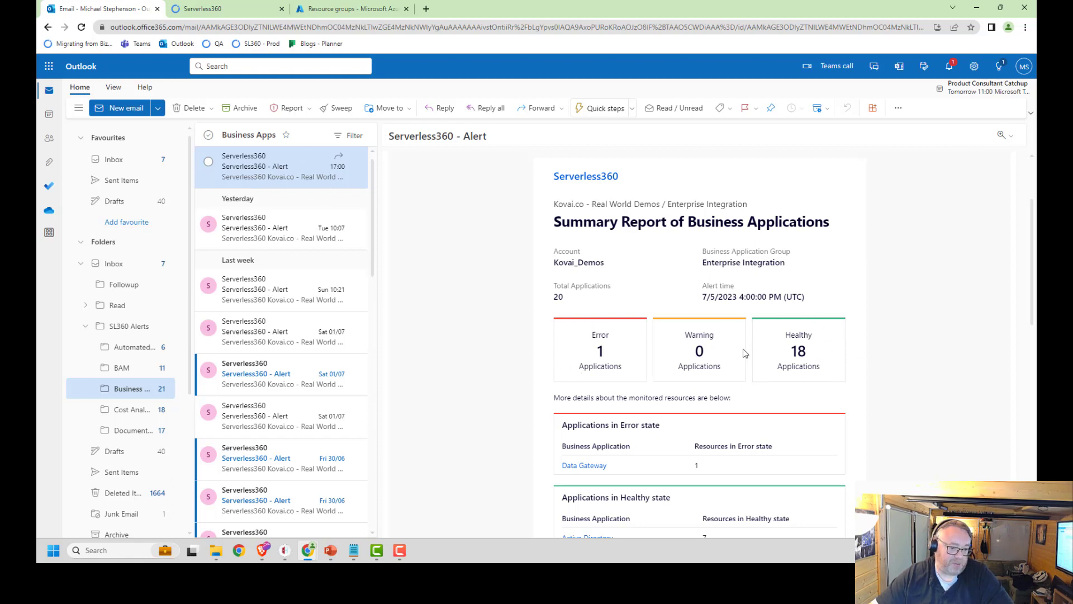
scroll(743, 353, down, 1)
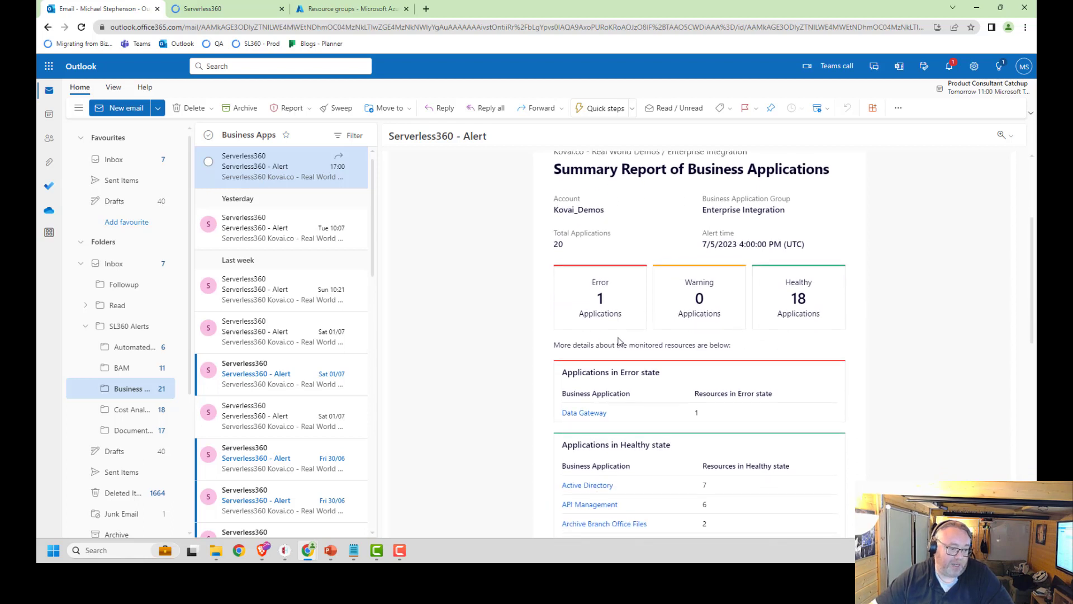
scroll(593, 334, down, 1)
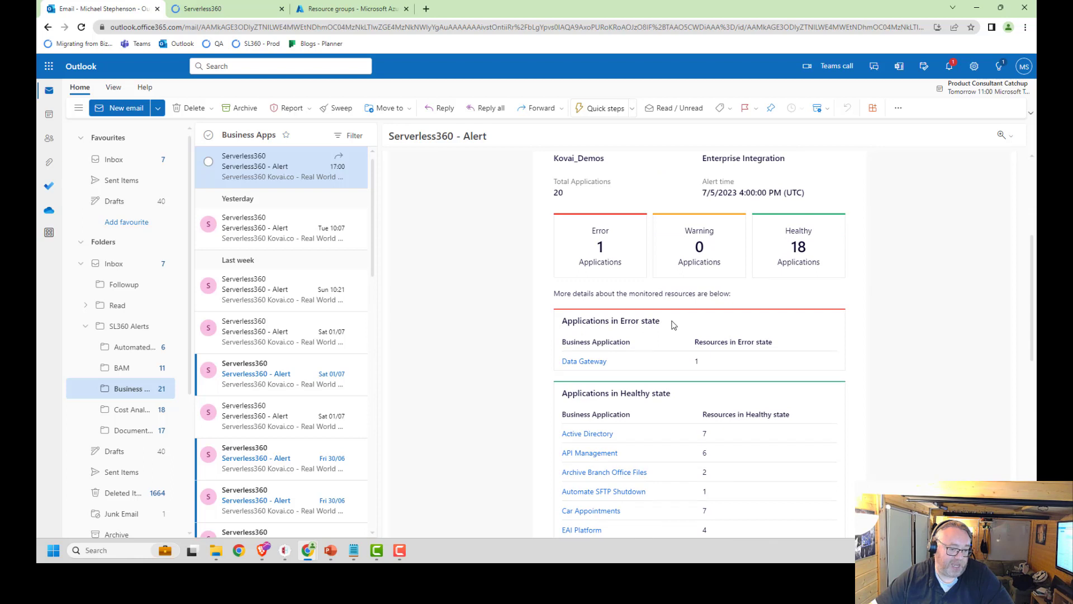
click(579, 367)
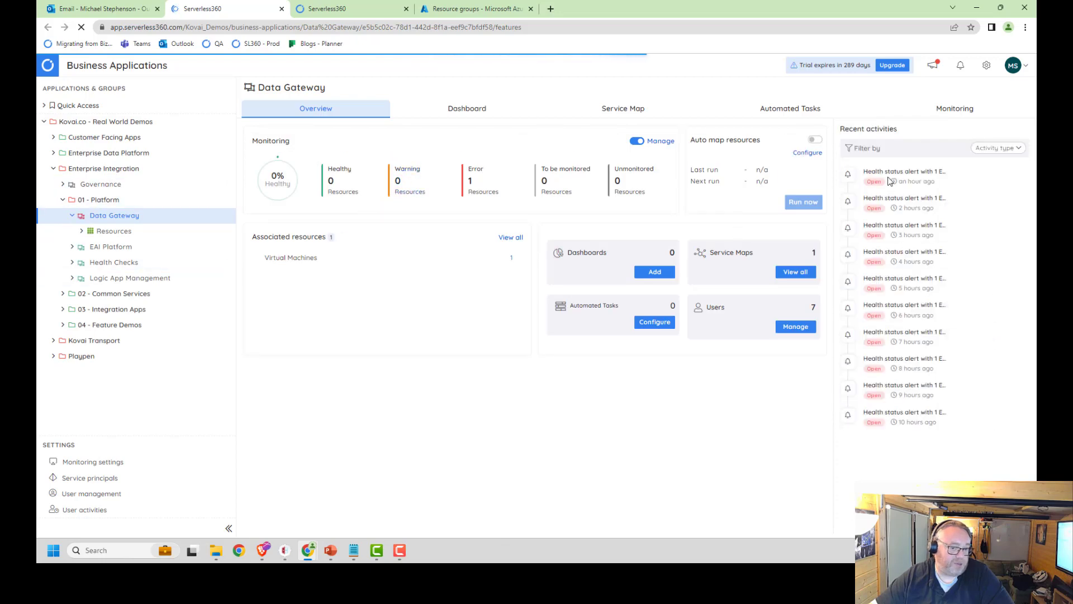
Step: Return to the summary report email and examine its list of applications in healthy state
click(101, 8)
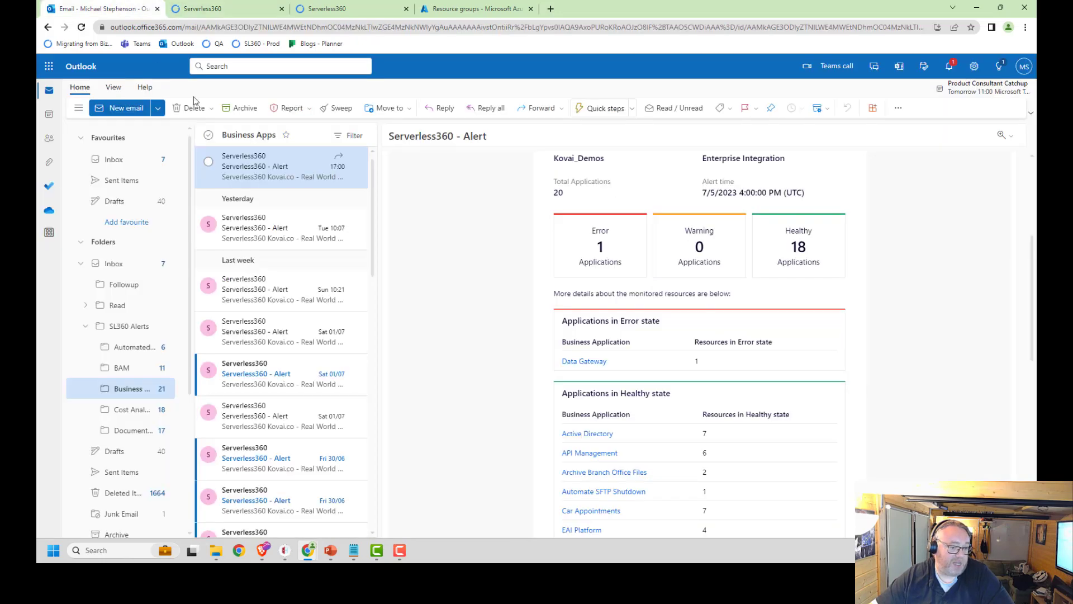
scroll(829, 334, down, 3)
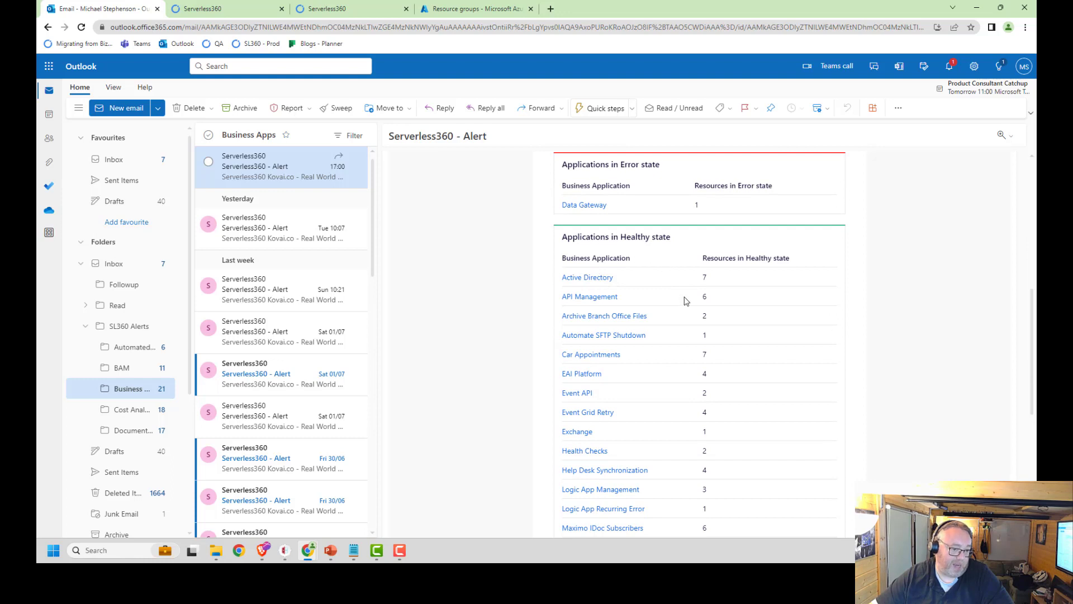
scroll(691, 304, down, 4)
scroll(698, 313, up, 4)
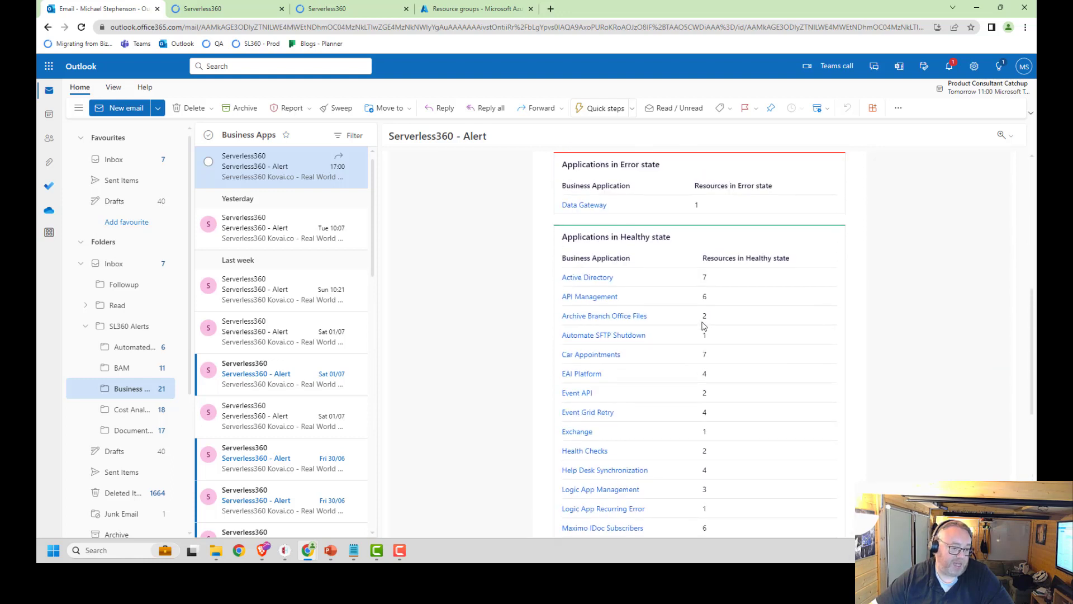
scroll(699, 316, up, 2)
scroll(827, 311, up, 3)
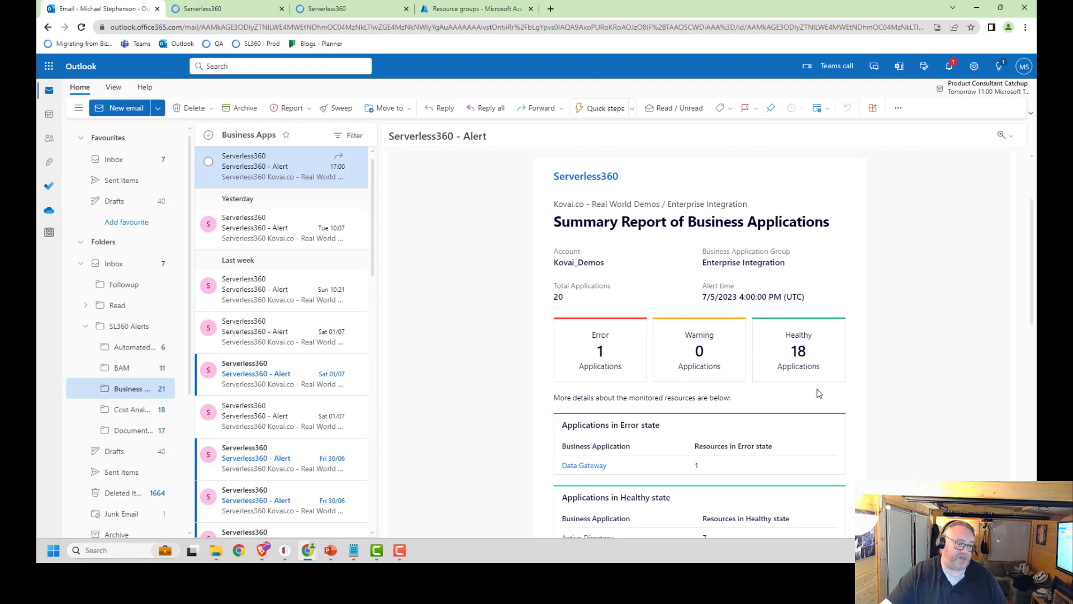
Step: Switch back to Serverless360 and view the business applications in the Customer Facing Apps group
click(202, 8)
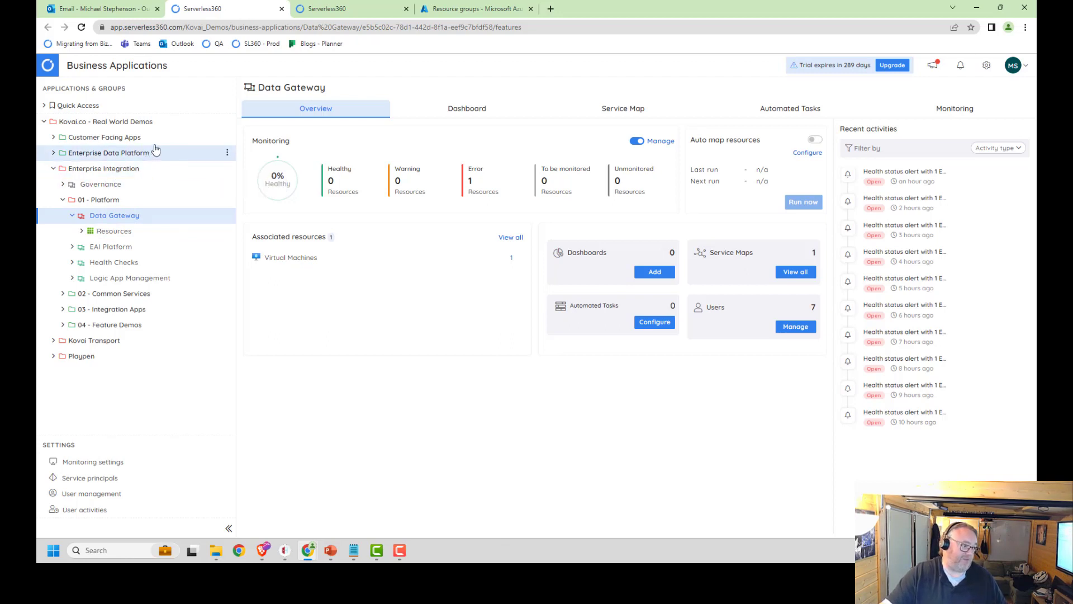
click(51, 139)
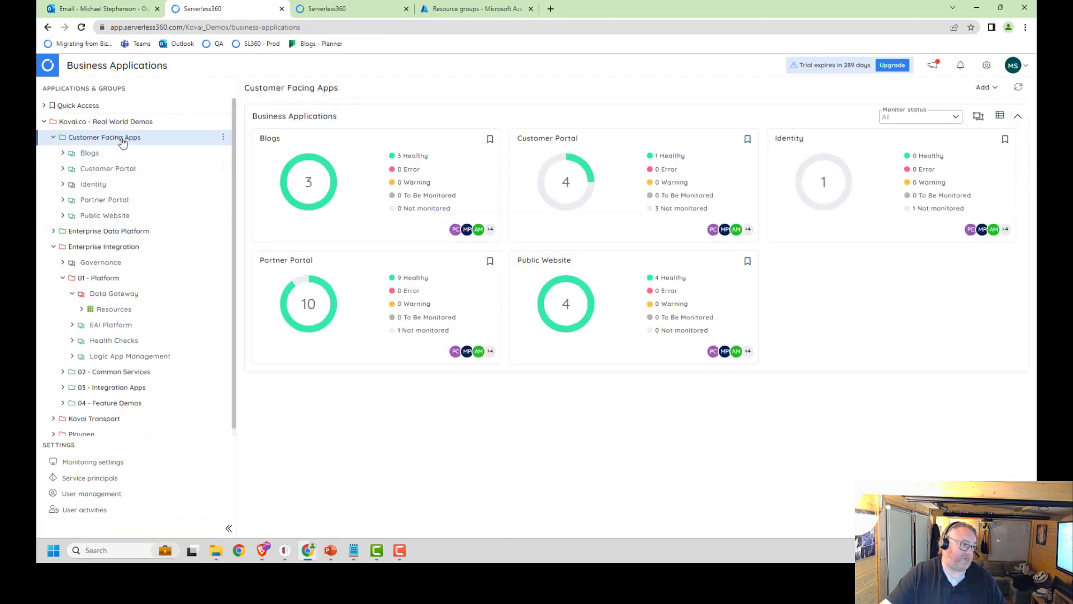
click(54, 139)
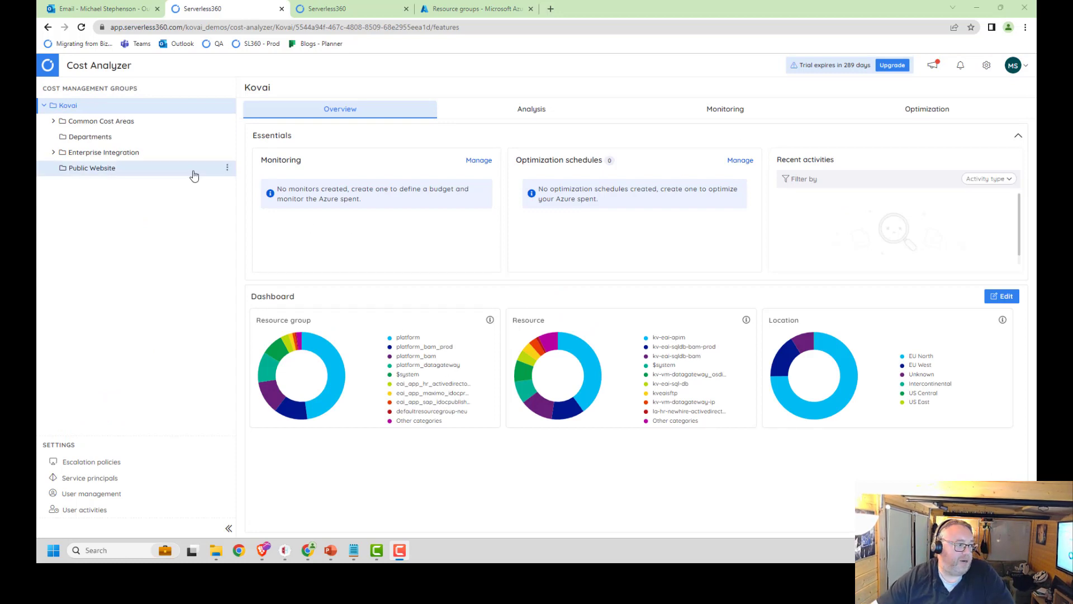
Step: Start an optimization schedule named Generic Schedule for the Enterprise Integration cost management group and continue past its basic details
click(71, 155)
click(71, 154)
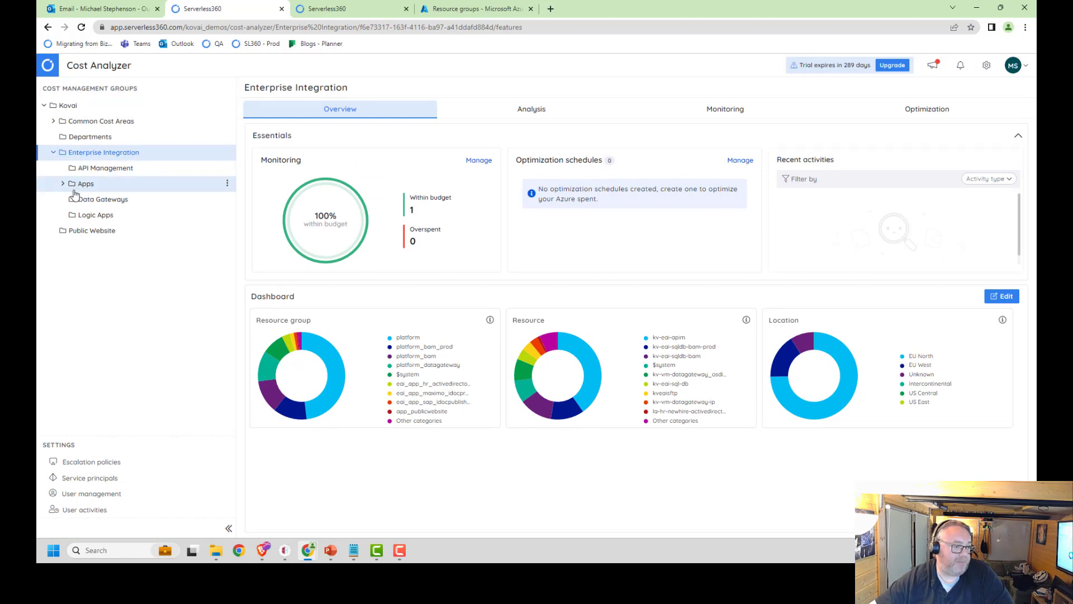
click(945, 112)
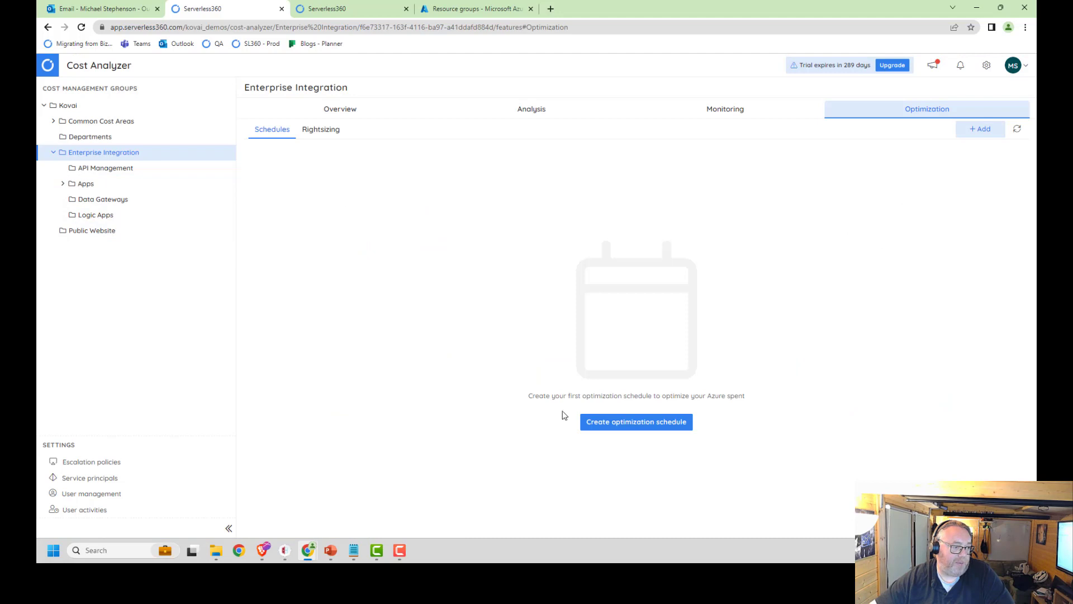
click(618, 428)
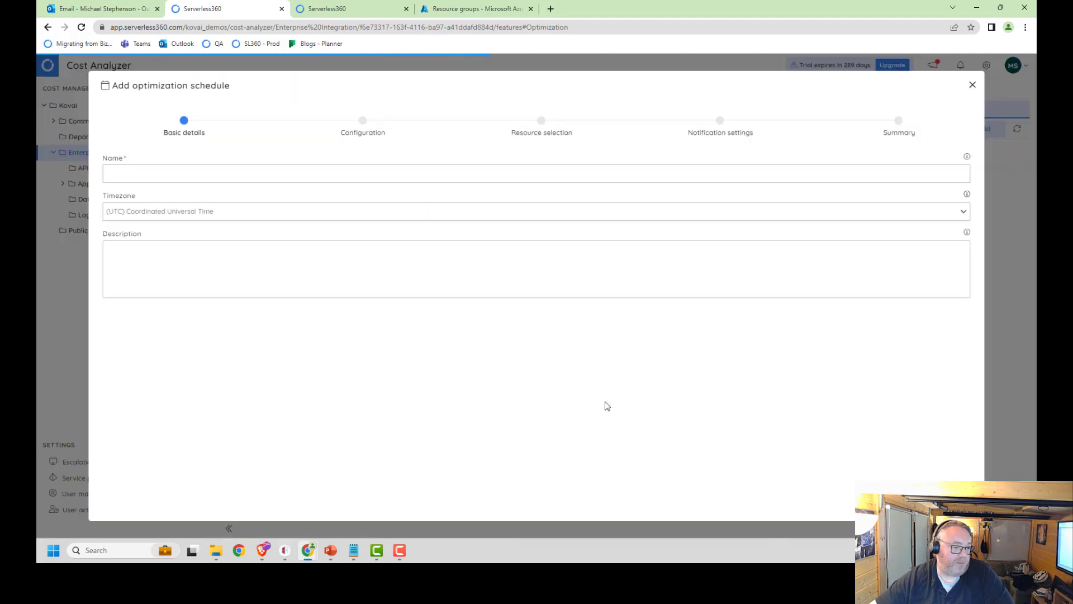
click(227, 180)
text(Generic Schedule)
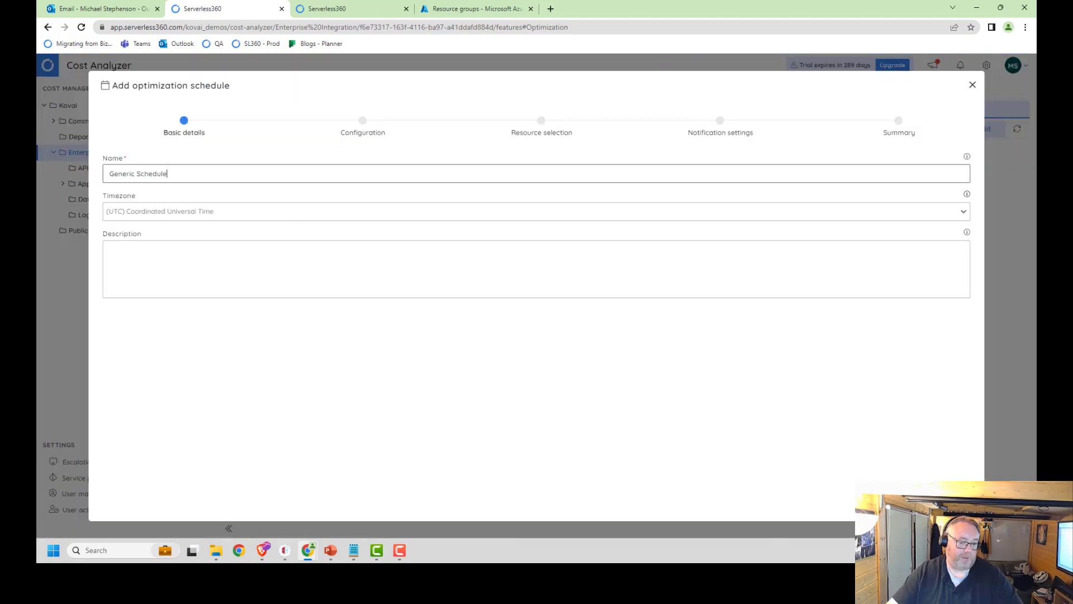
click(954, 505)
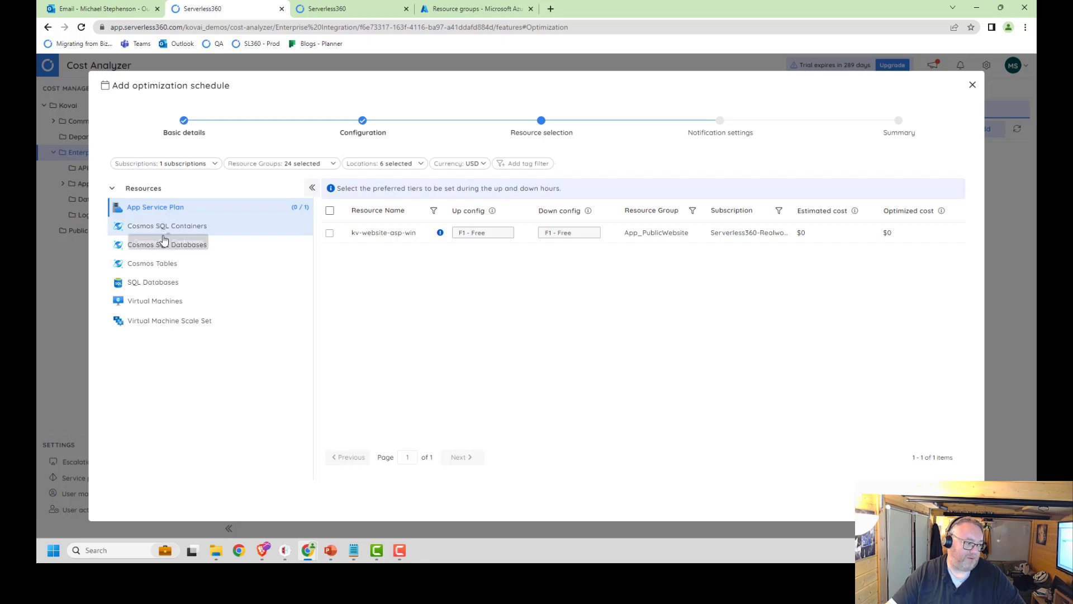
Step: Include the SQL database kv-eai-sqldb-bam-prod in the schedule and set its up configuration to 20 DTUs
click(150, 284)
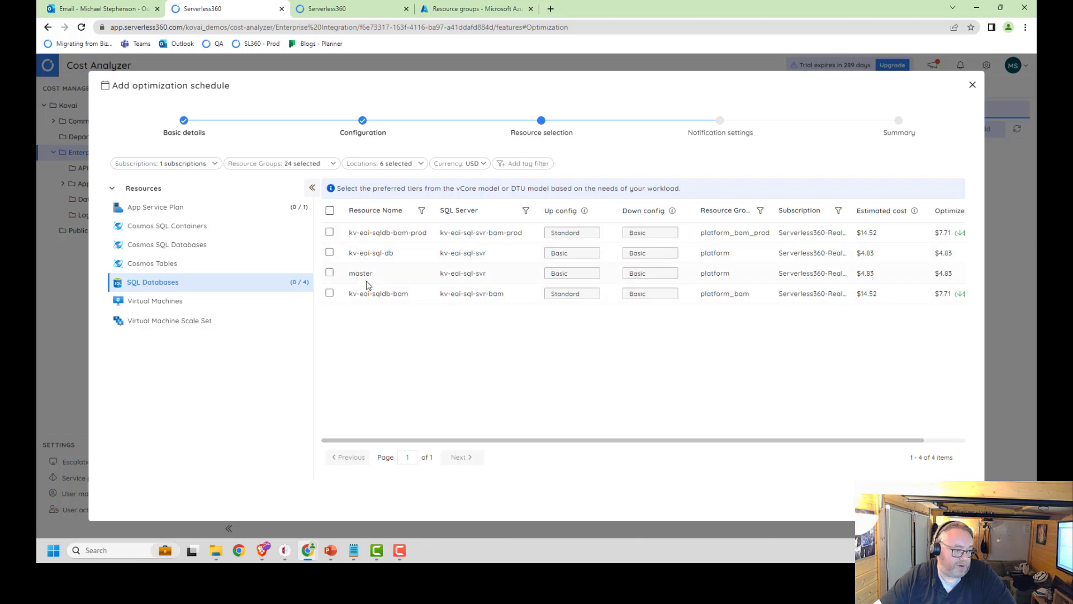
click(331, 233)
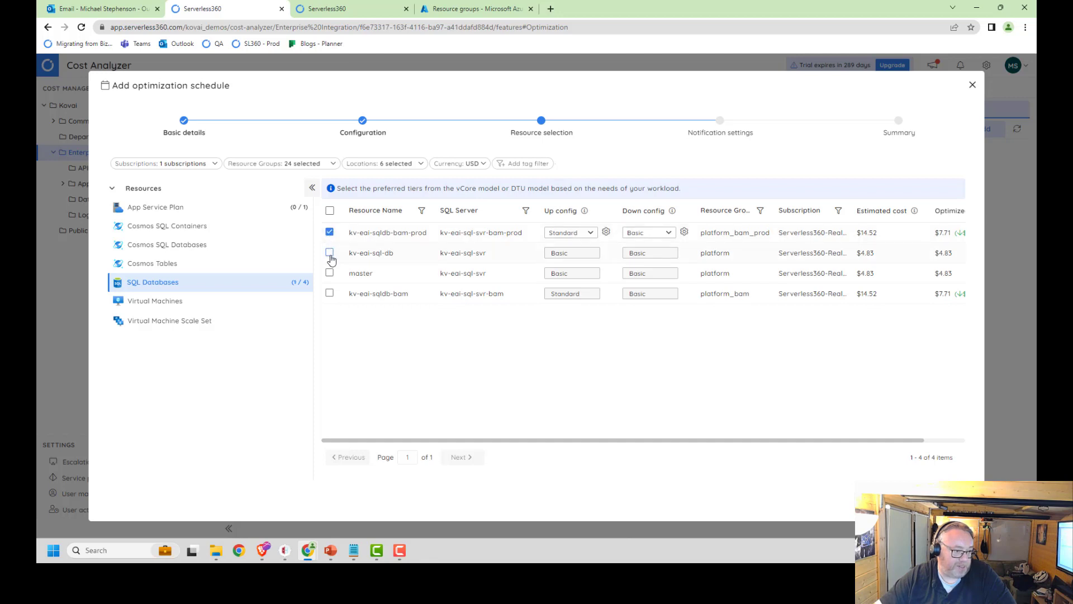
click(606, 232)
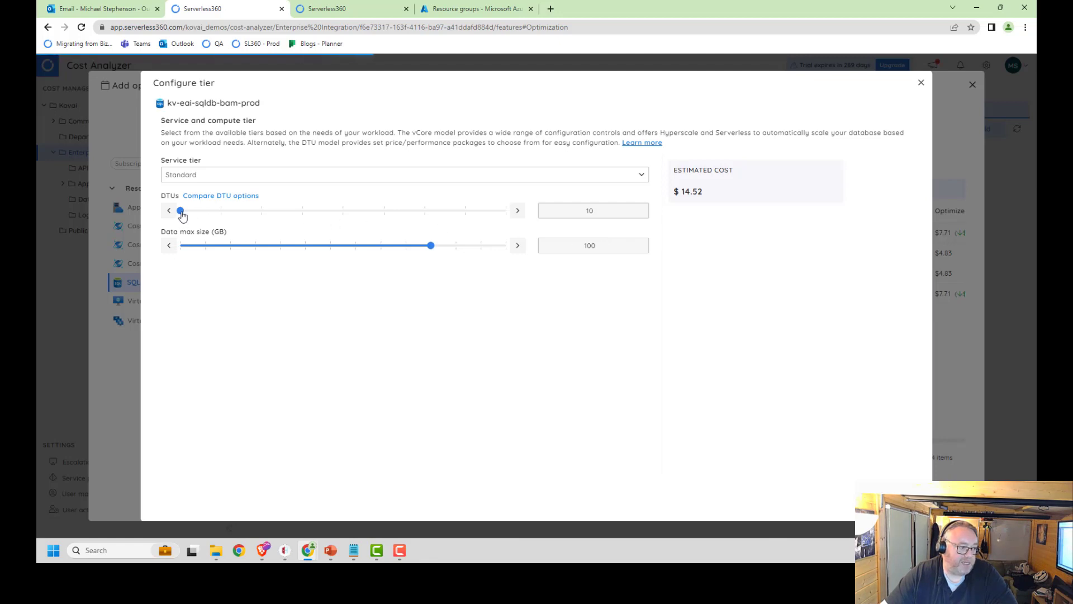
click(220, 210)
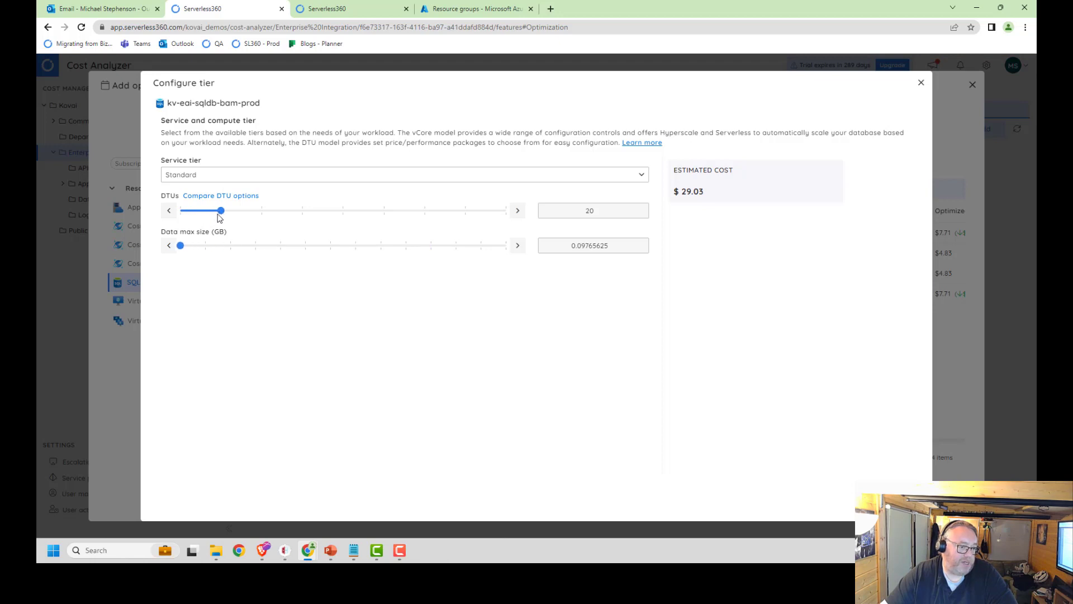
click(182, 212)
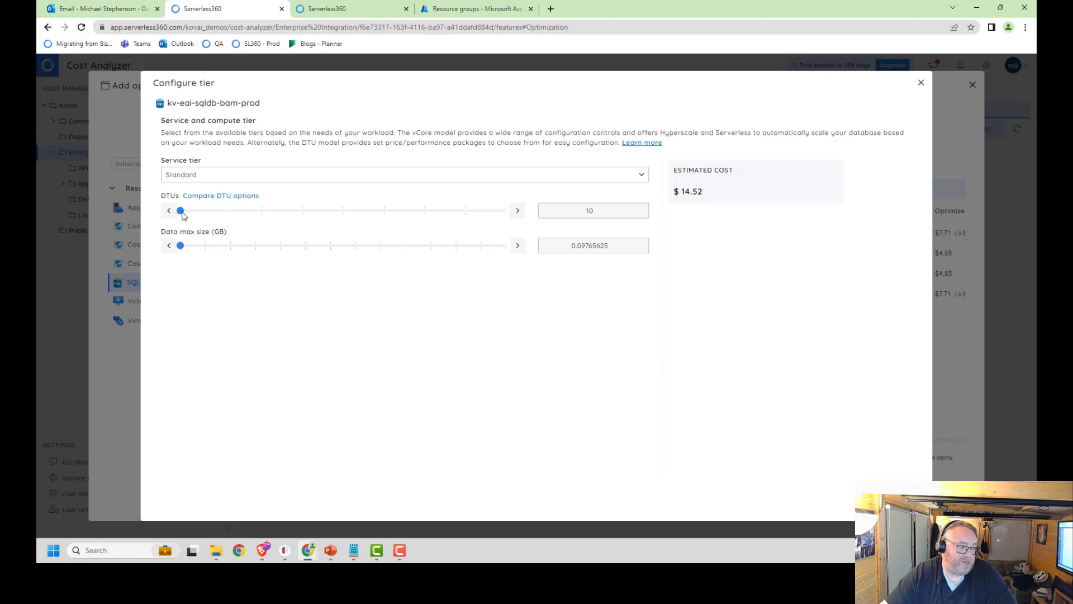
click(221, 212)
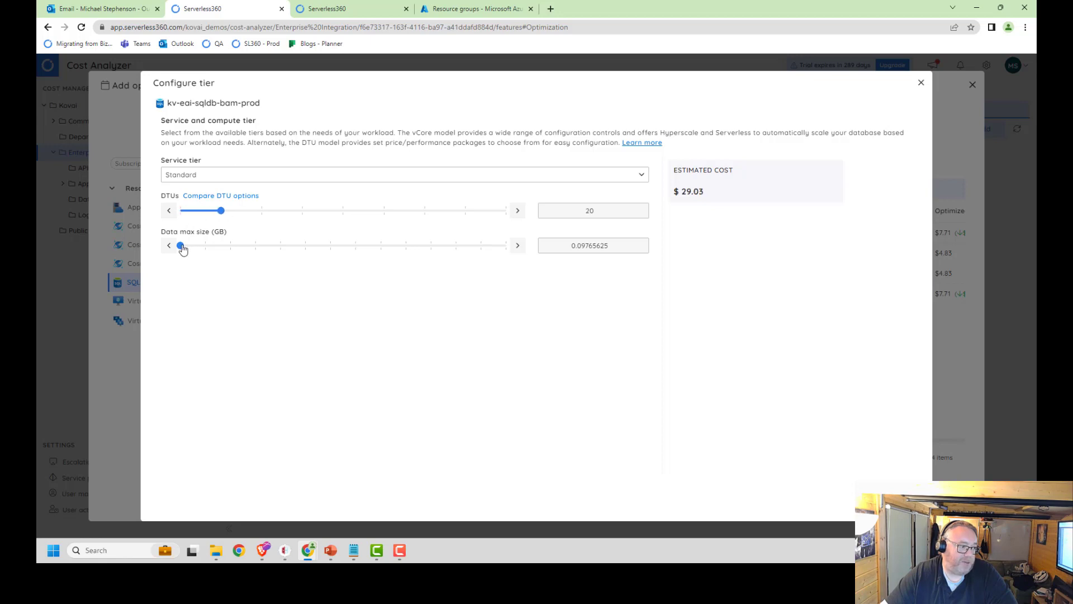
Step: Adjust the data max size in the up configuration of kv-eai-sqldb-bam-prod and apply the tier settings
drag(182, 248, 222, 251)
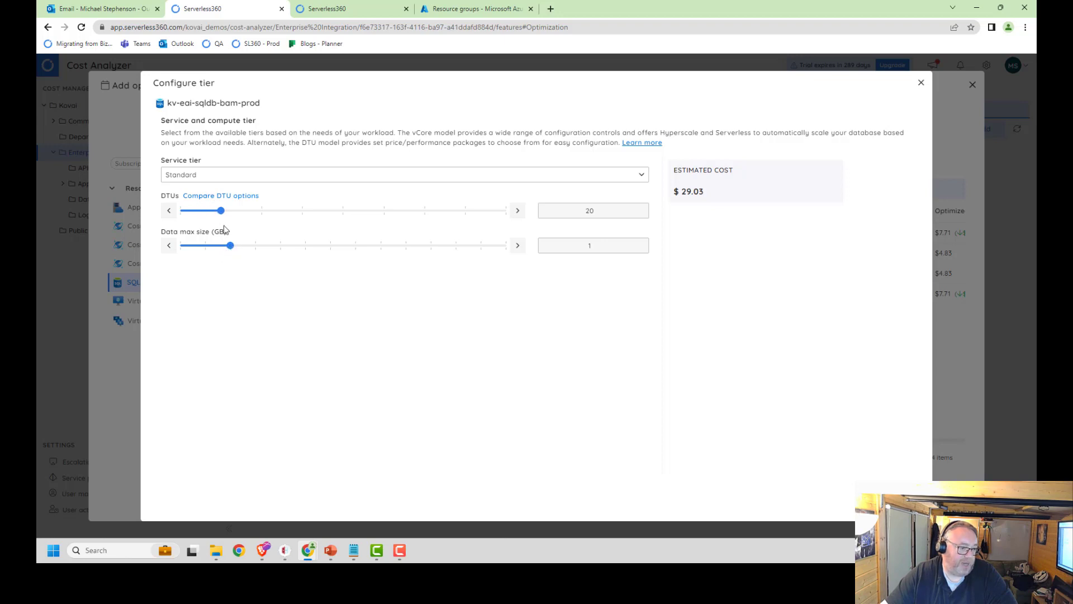
click(331, 250)
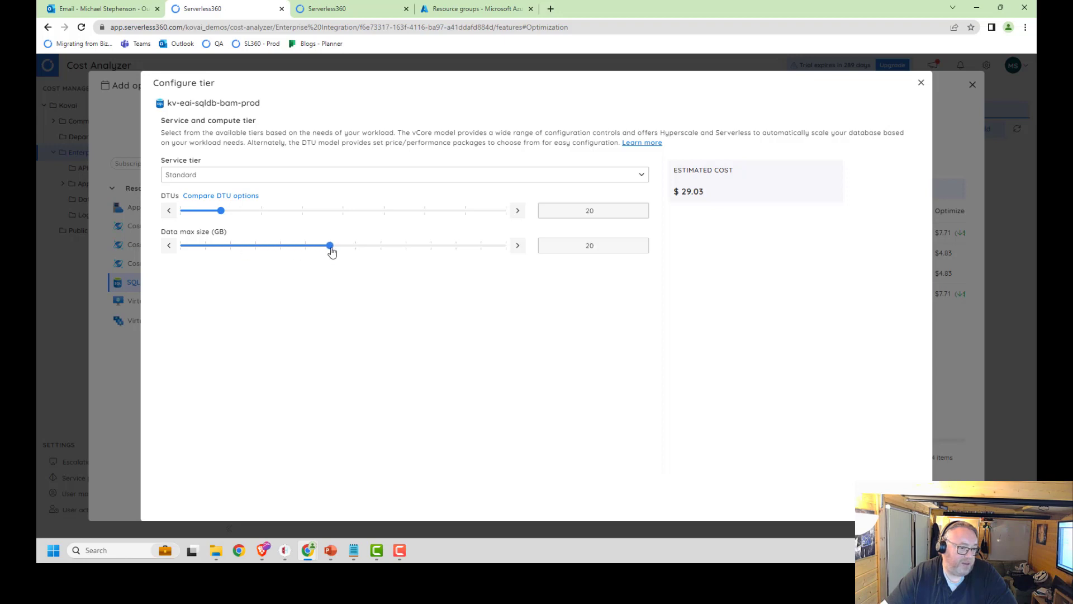
click(458, 249)
click(382, 246)
click(907, 501)
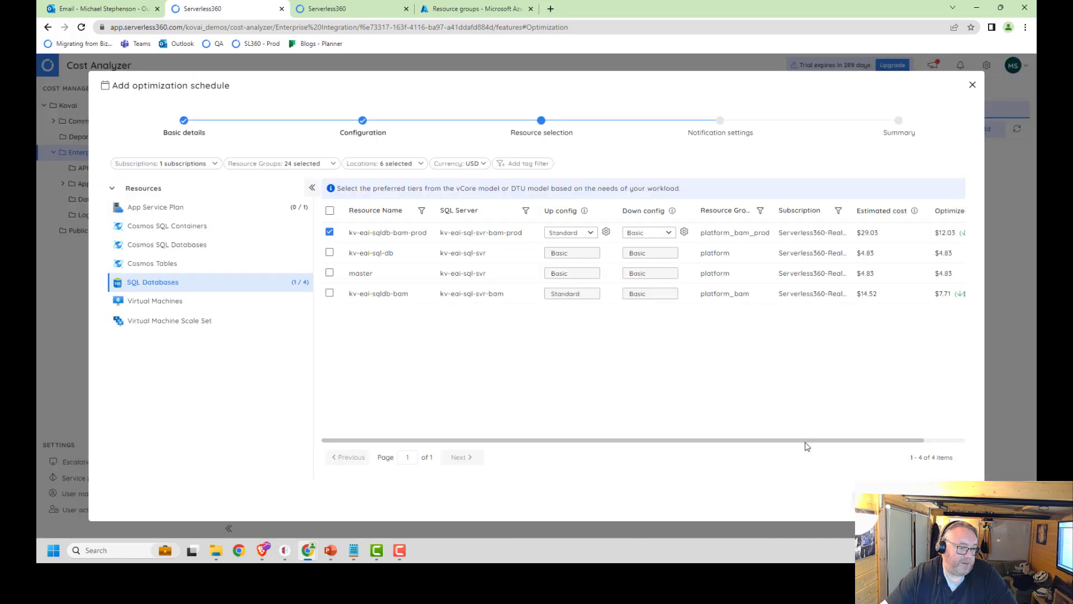
Step: Set the down configuration of kv-eai-sqldb-bam-prod to the Standard tier with a 40 GB data max size
click(653, 233)
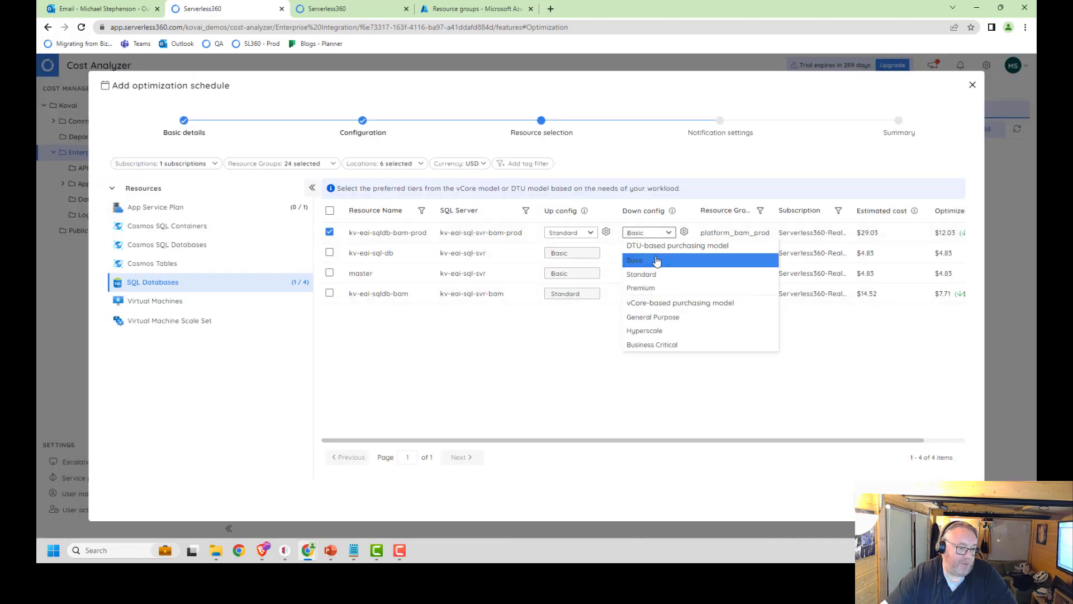
click(658, 273)
click(685, 233)
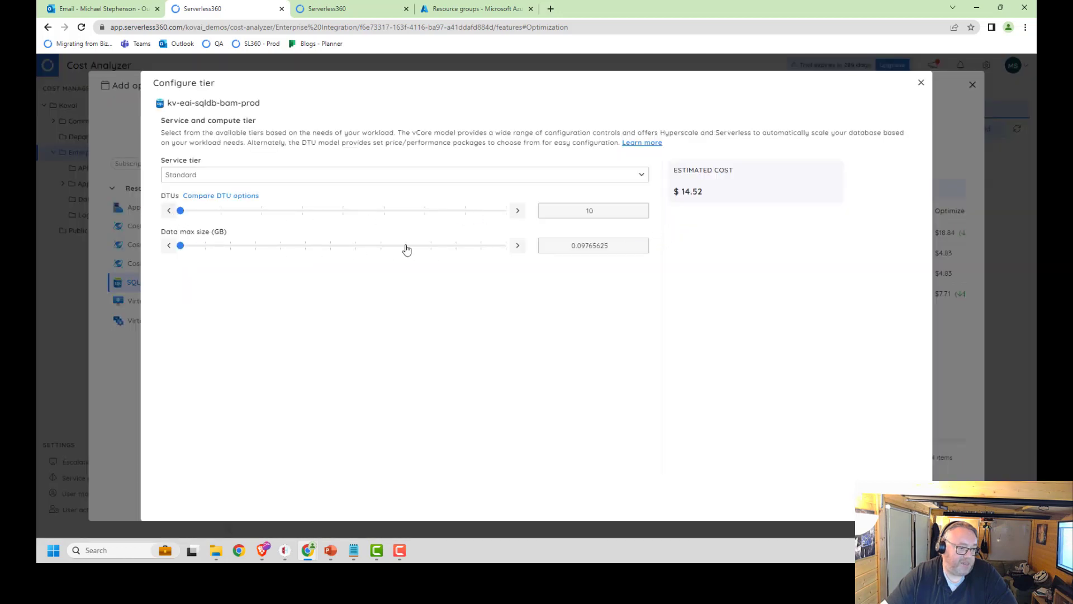
click(381, 247)
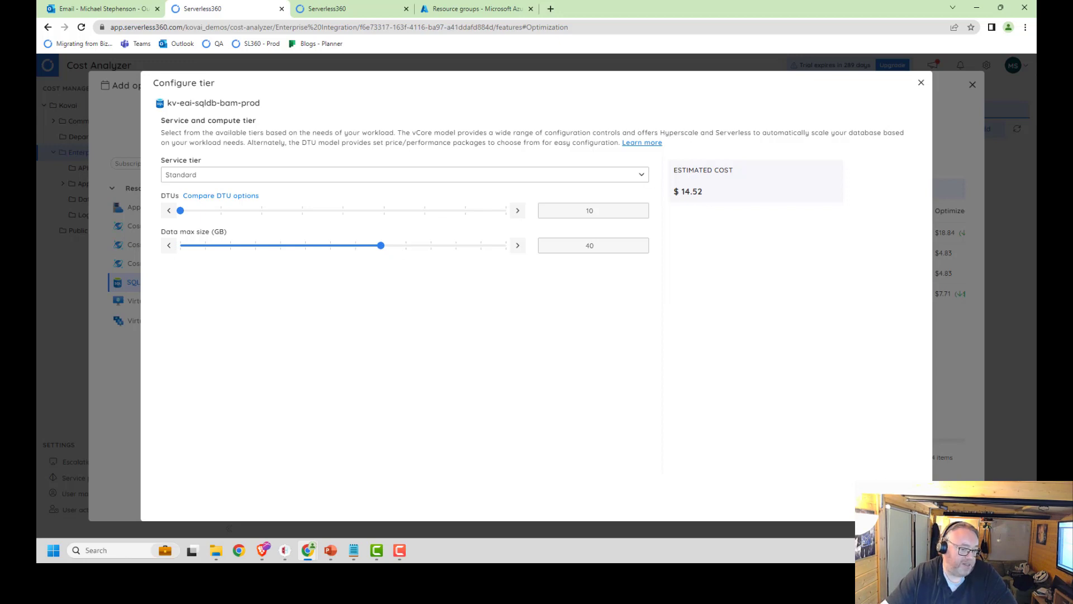
click(904, 502)
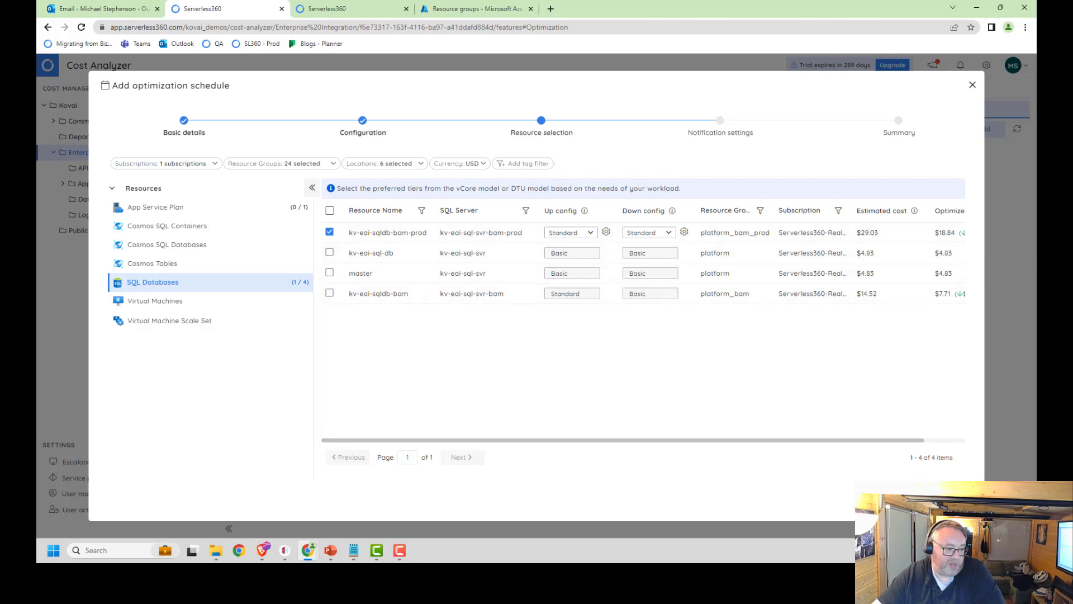
Step: Recheck the weekly up and down hours, keep the default notification settings, and save the optimization schedule
click(879, 500)
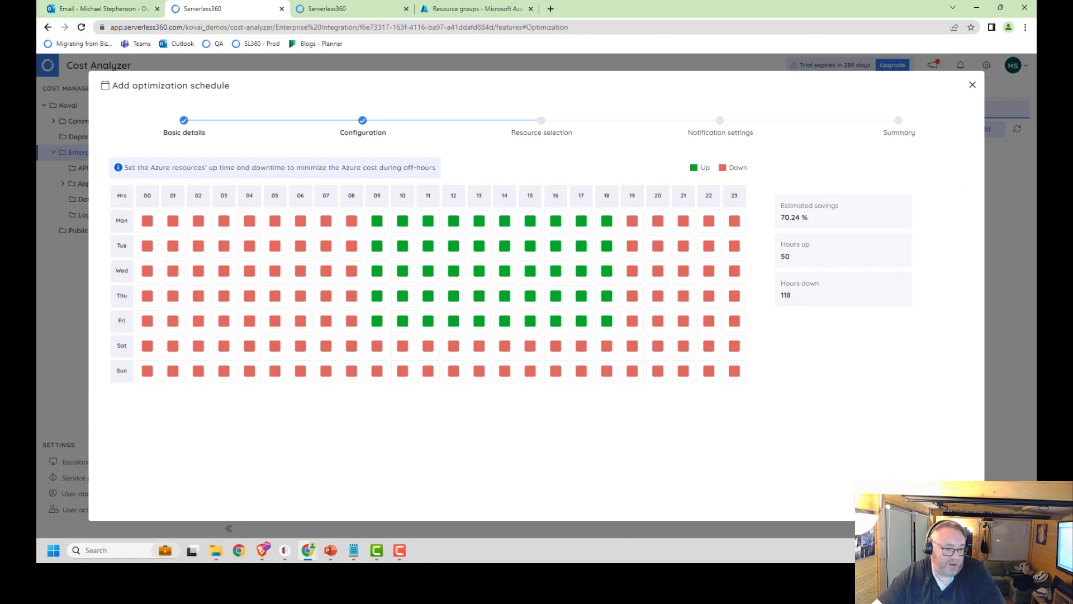
click(953, 500)
click(953, 500)
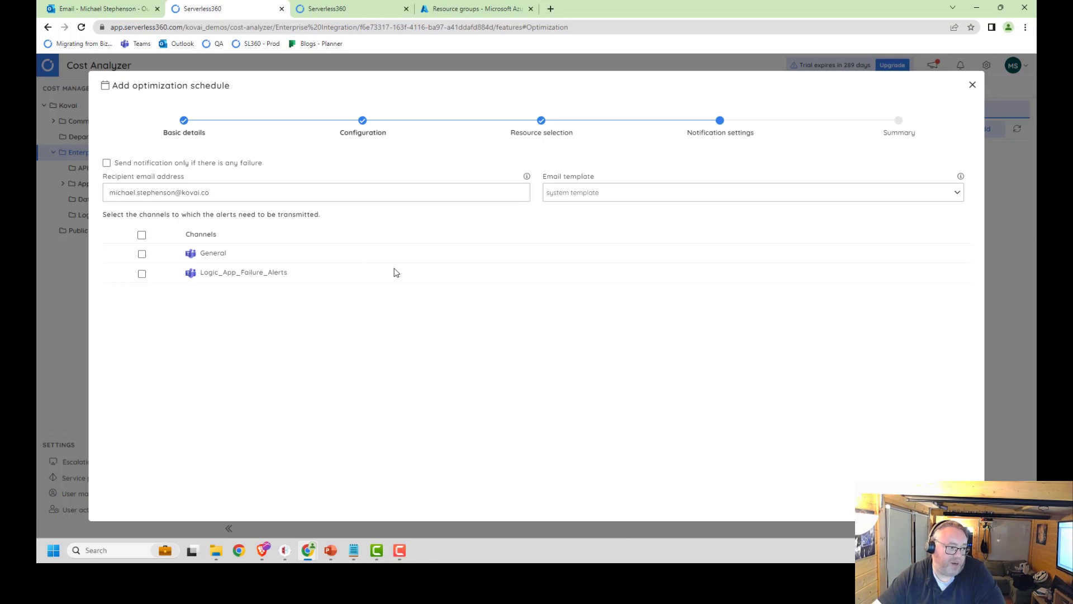
click(943, 498)
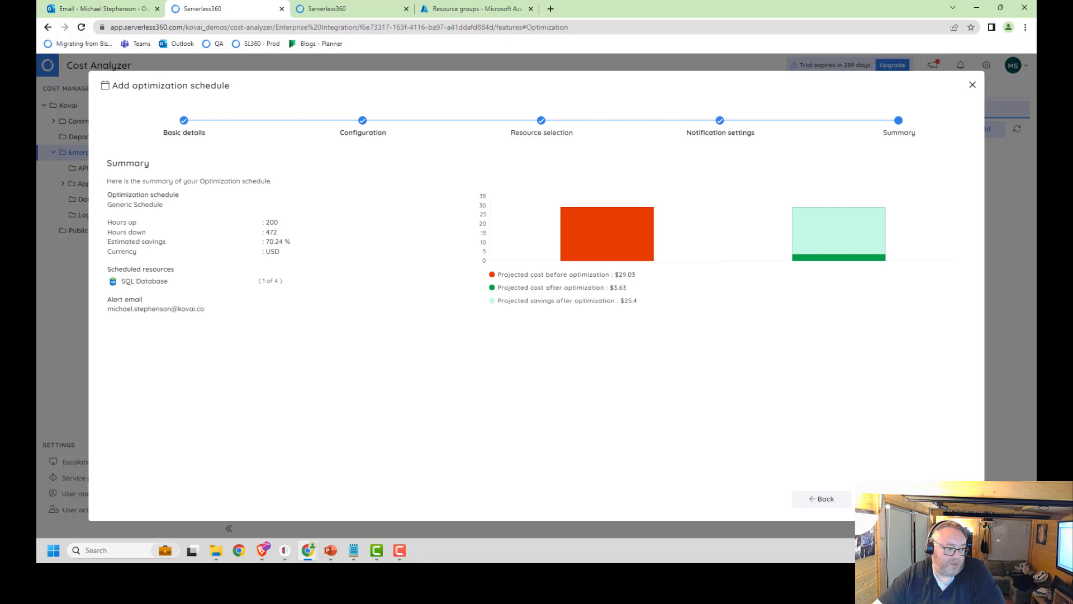
click(895, 499)
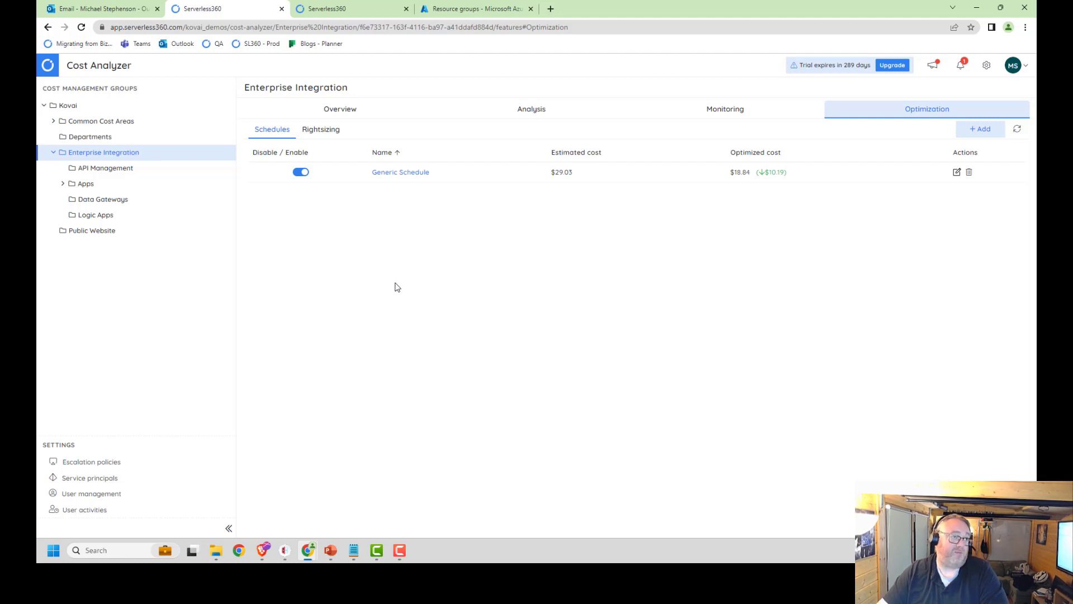
Step: Open Generic Schedule, and examine the Rightsizing recommendations for Enterprise Integration, including the one for kv-eai-sqldb-bam
click(412, 173)
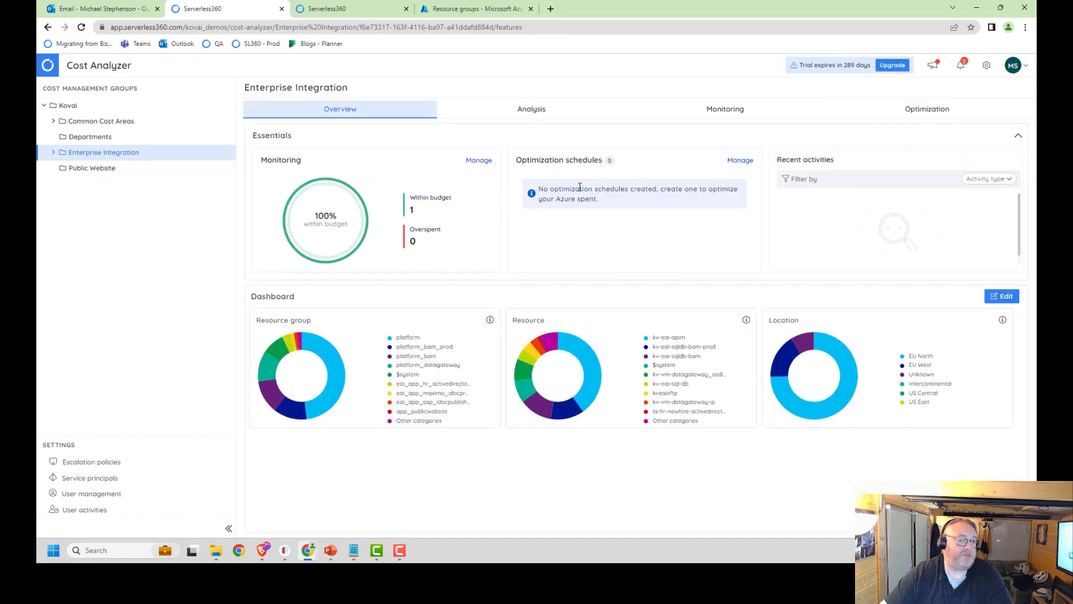
click(935, 114)
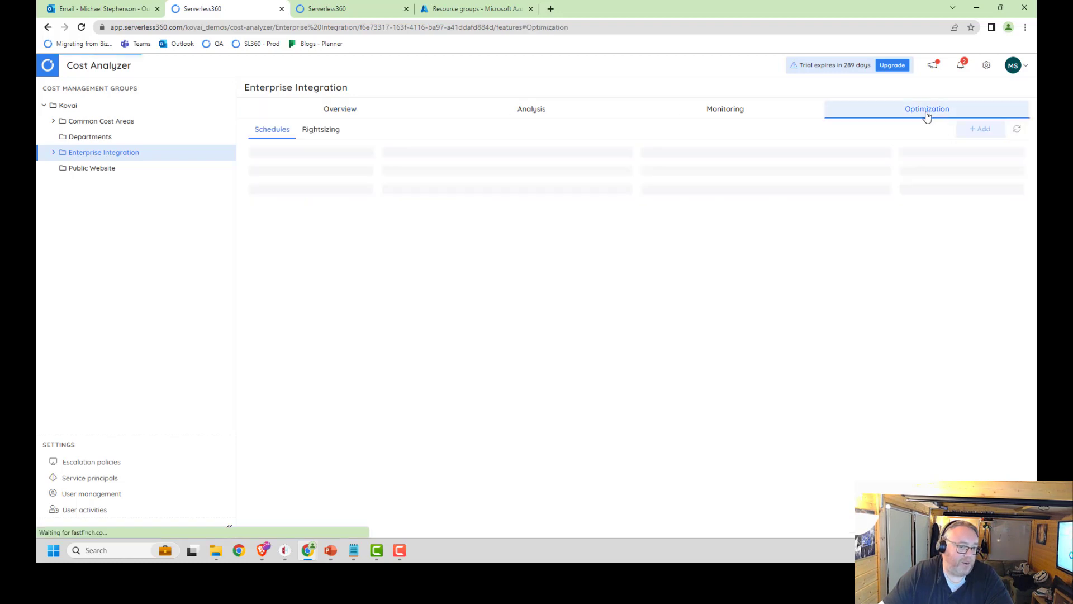
click(329, 133)
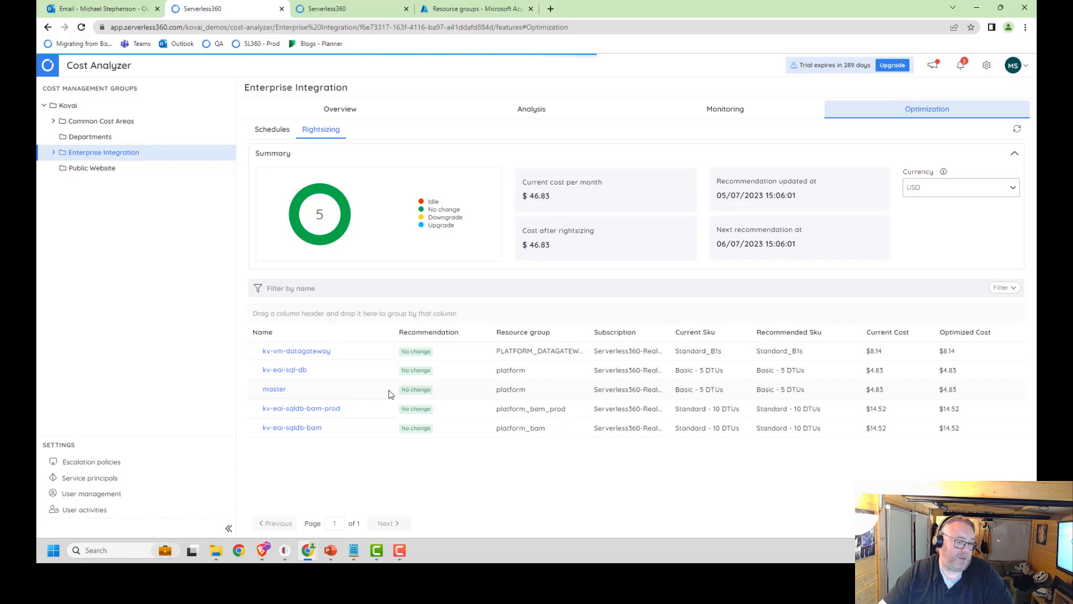
mouse_move(422, 335)
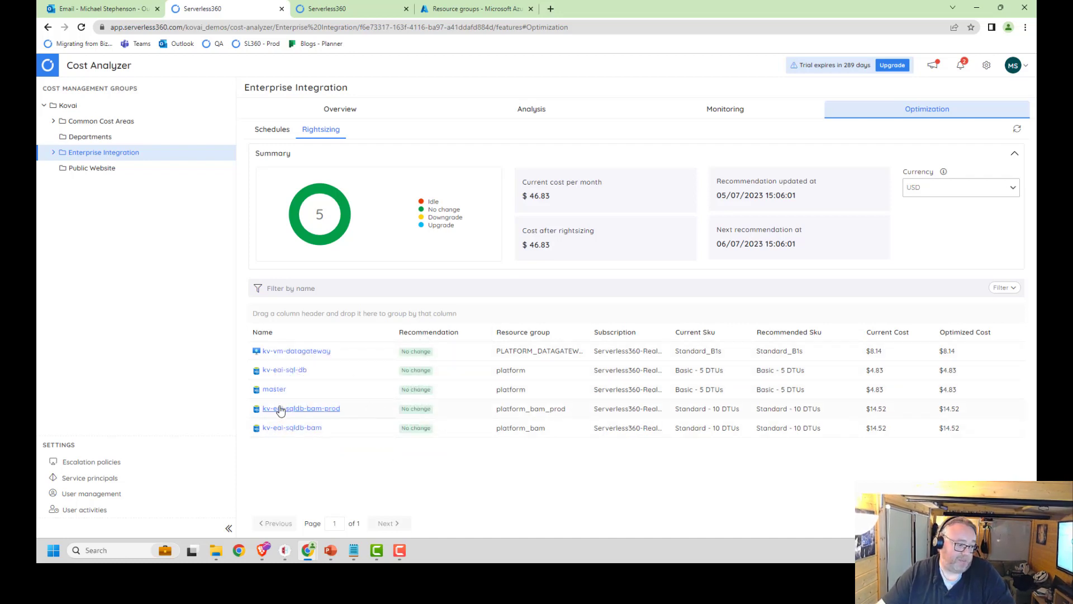
click(279, 429)
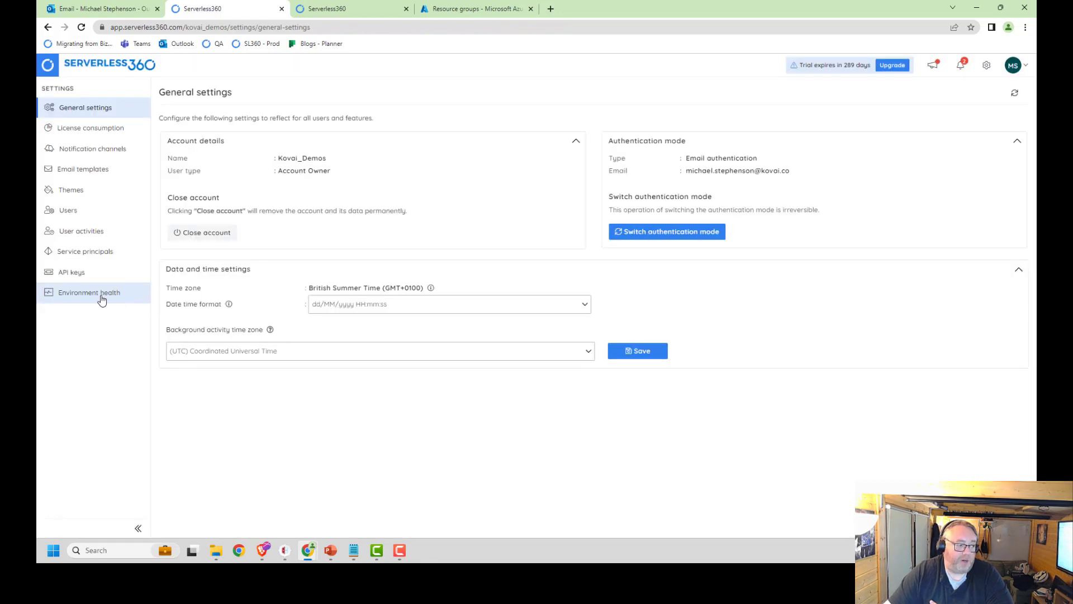
Step: Examine the Environment health status and error log details in the Serverless360 settings, and return to the status view
click(91, 300)
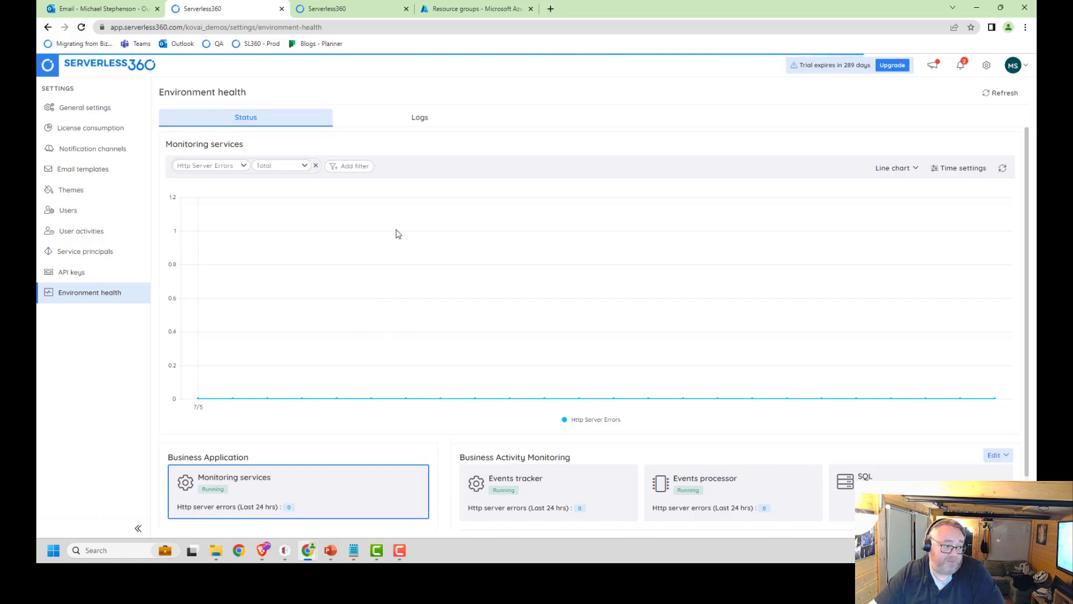
scroll(400, 321, down, 1)
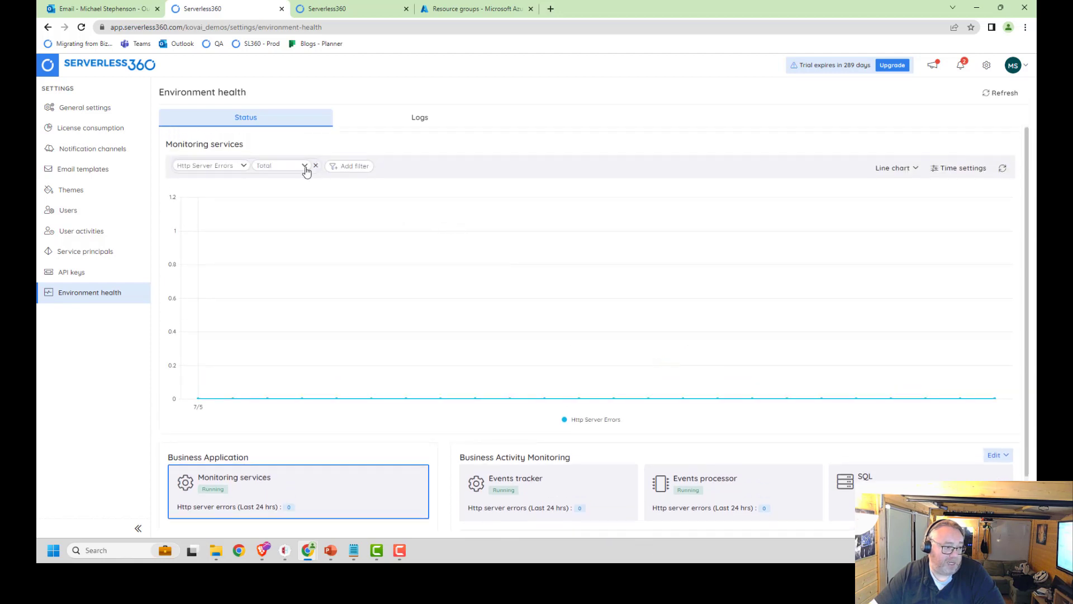
click(243, 167)
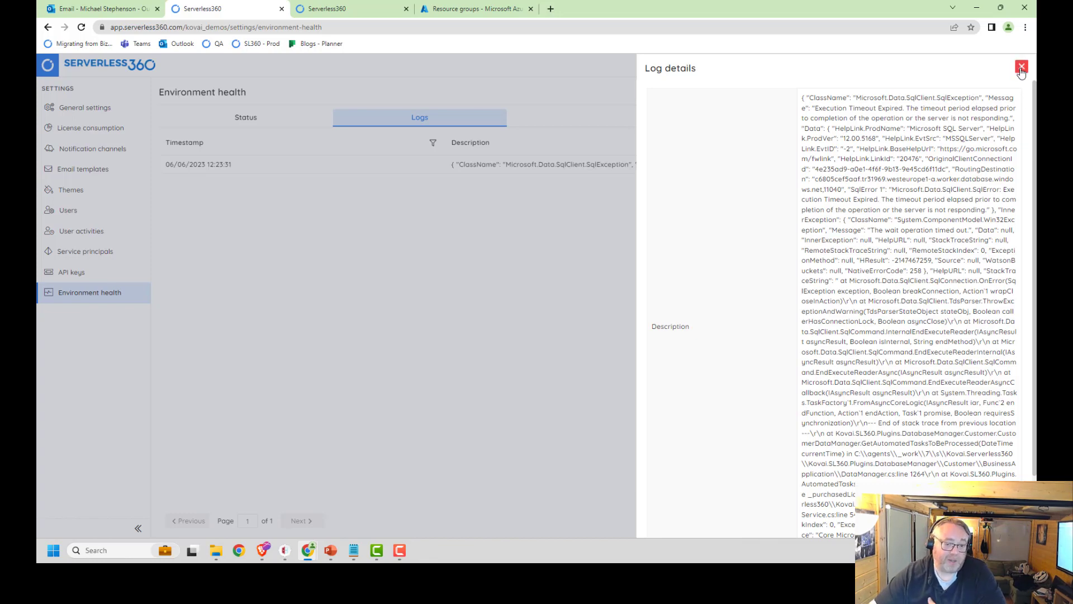
click(1021, 68)
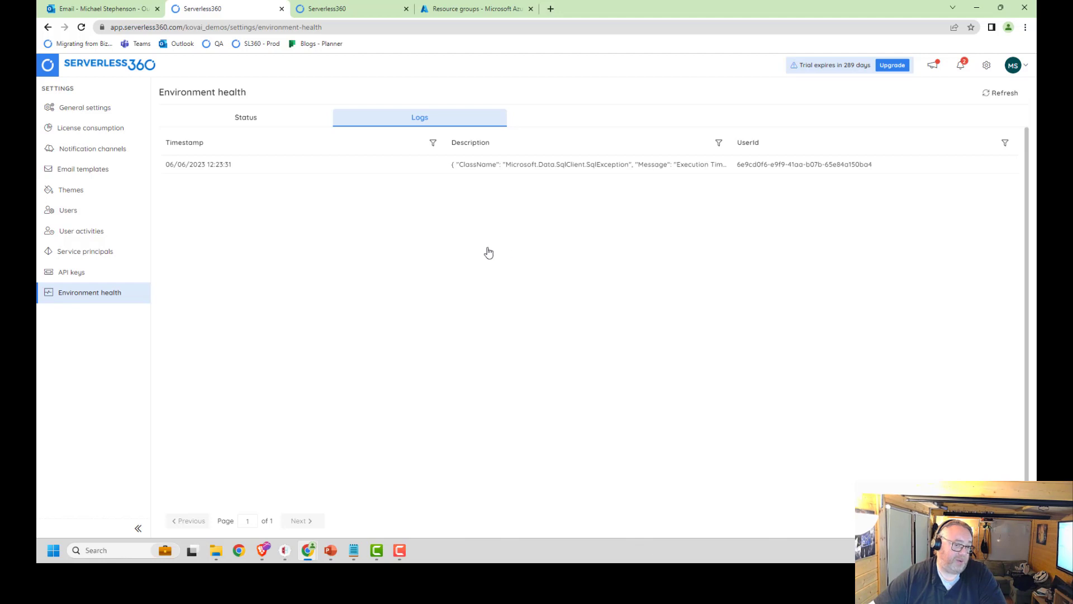
click(247, 122)
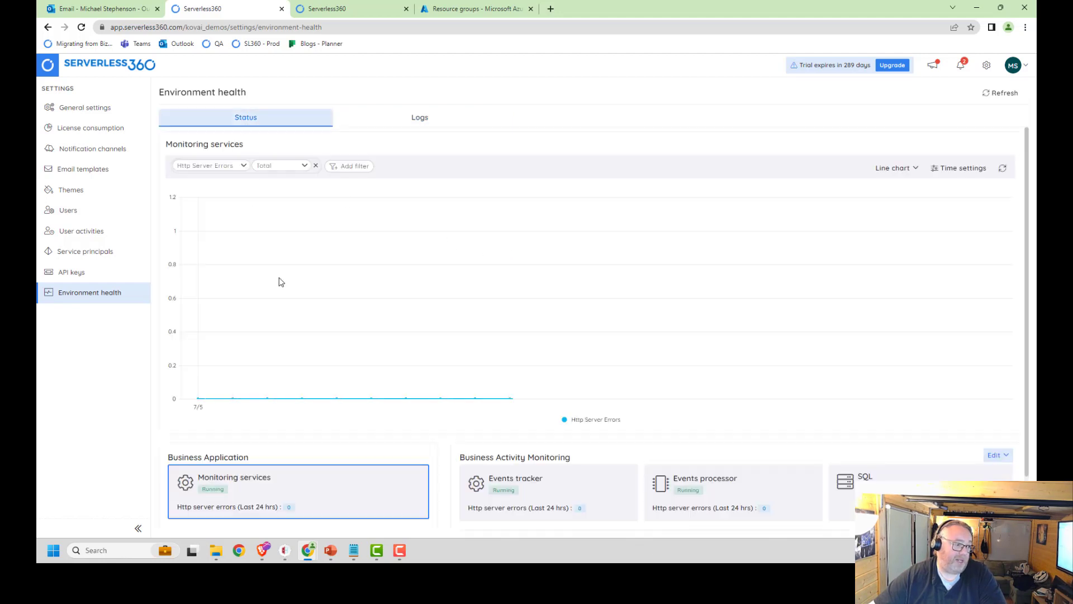